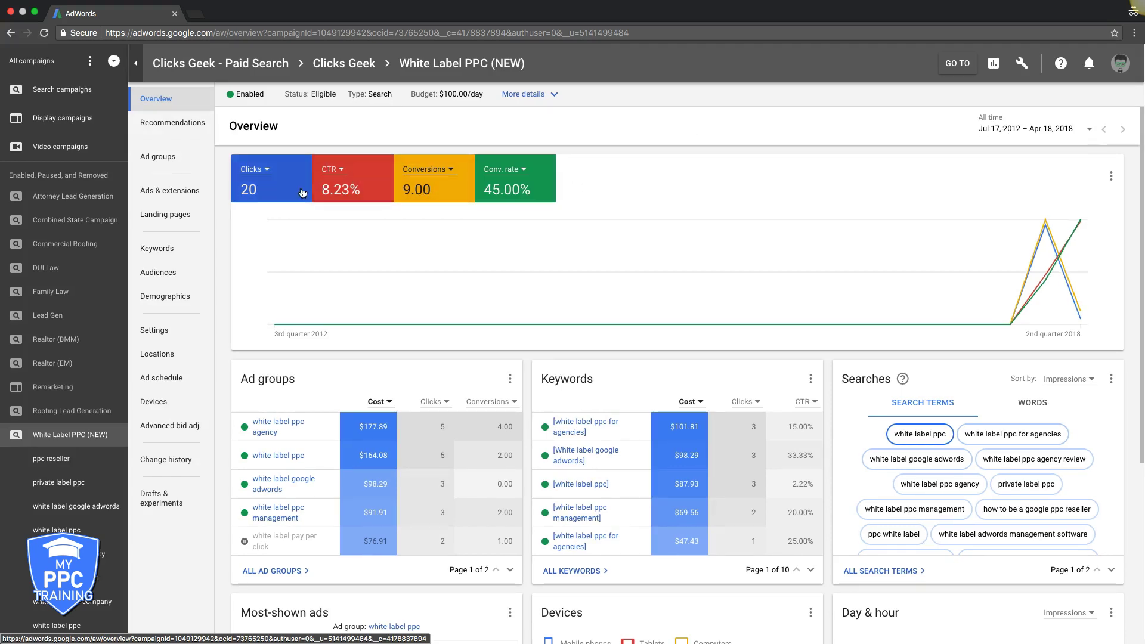
pyautogui.scroll(-1, 452, 201)
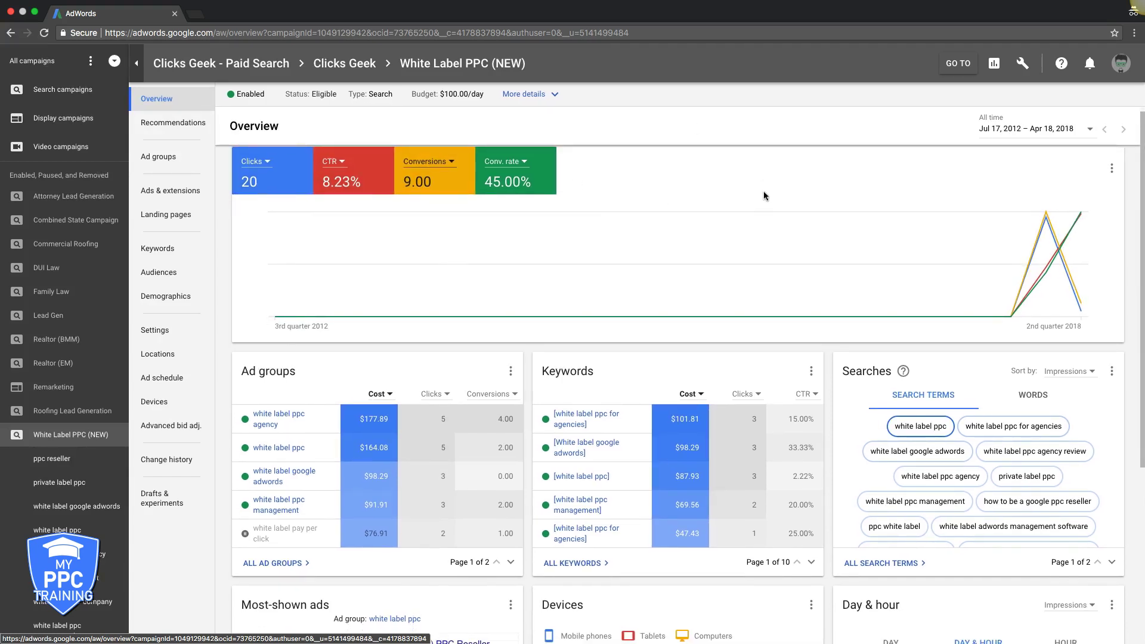
pyautogui.scroll(1, 762, 194)
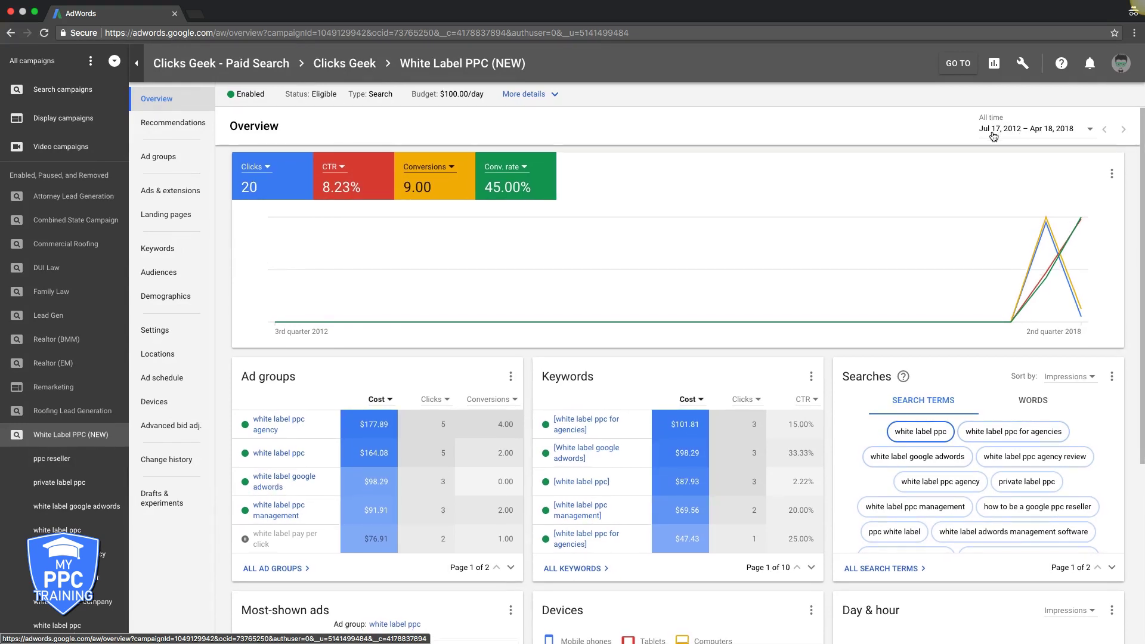
pyautogui.scroll(-1, 995, 134)
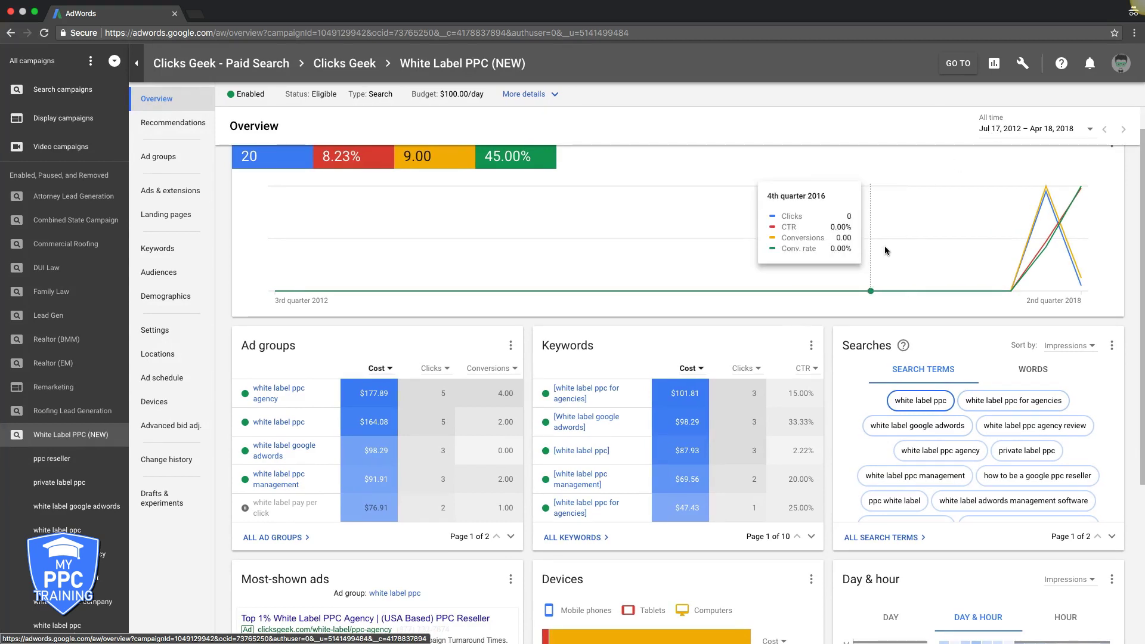
pyautogui.scroll(1, 887, 247)
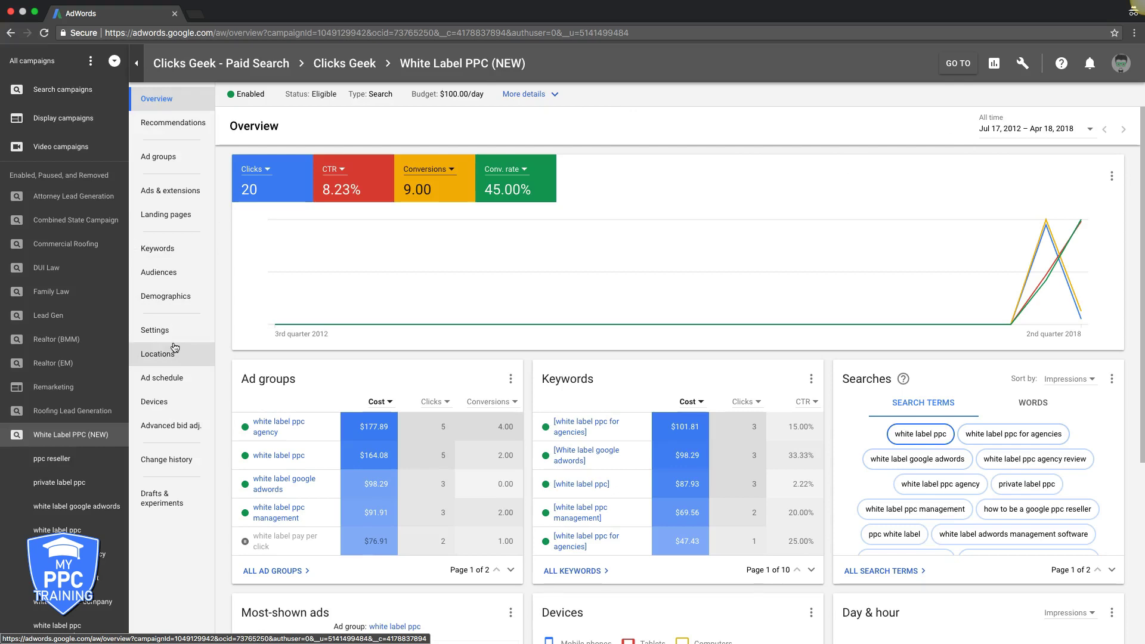
# Show the campaign's Devices report: Computers +25%, Tablets +10%, Mobile phones -100% bid adjustments
pyautogui.click(166, 400)
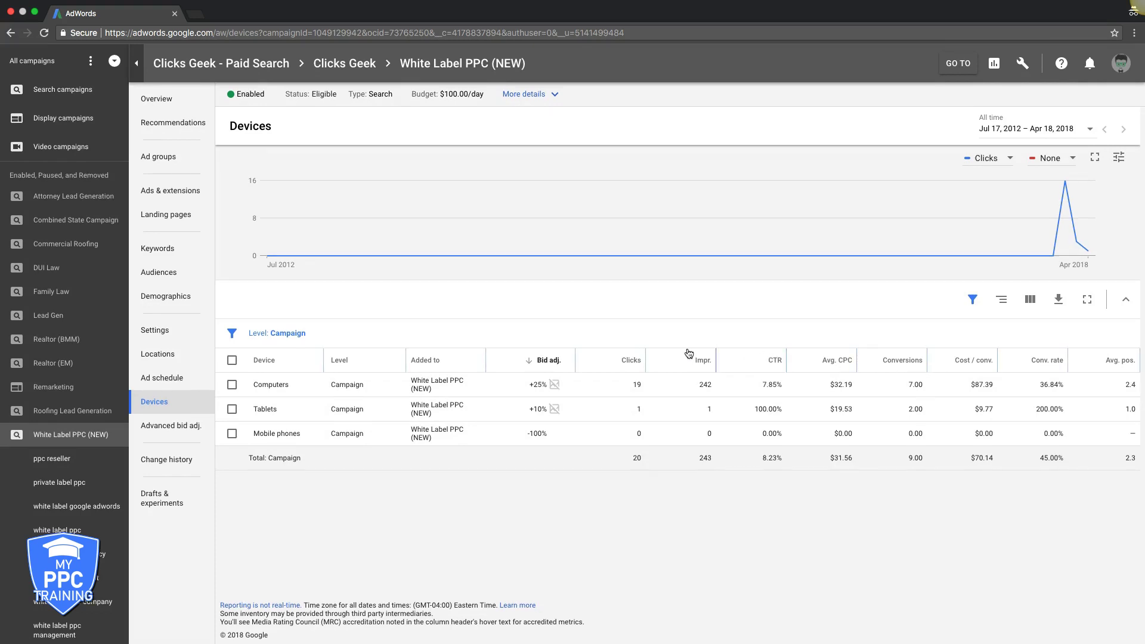
pyautogui.click(1031, 304)
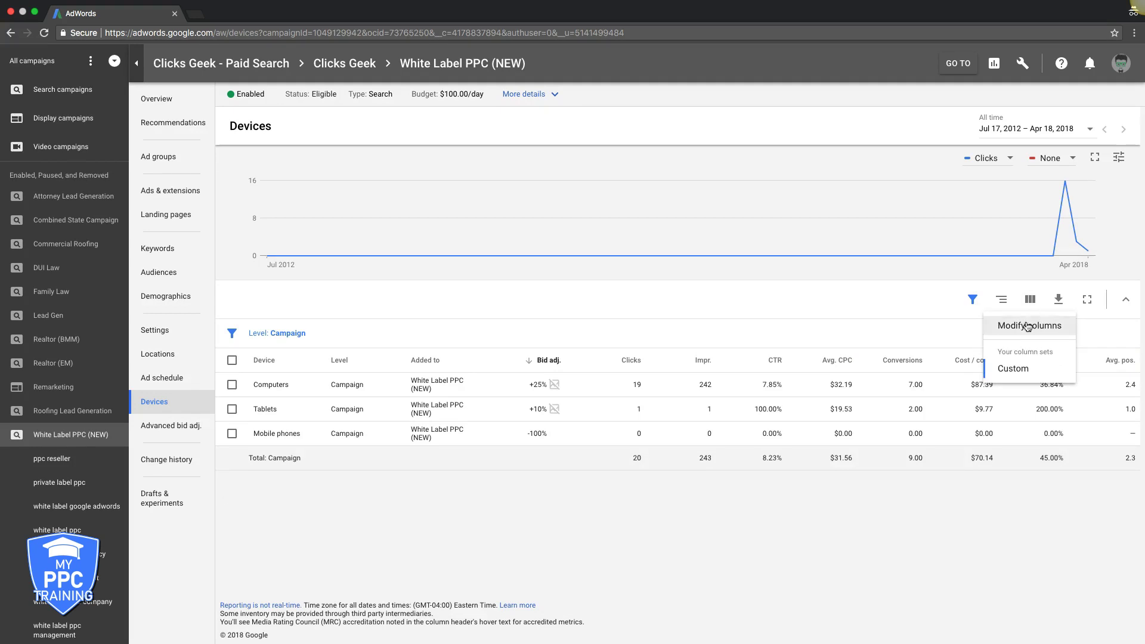
pyautogui.click(1027, 326)
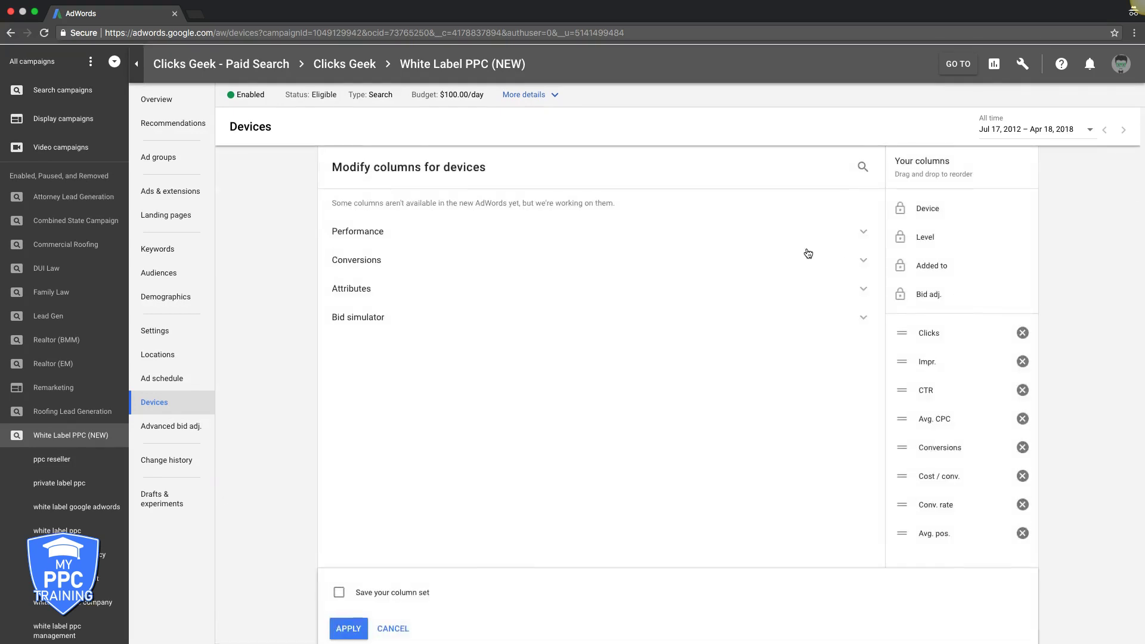
pyautogui.click(471, 223)
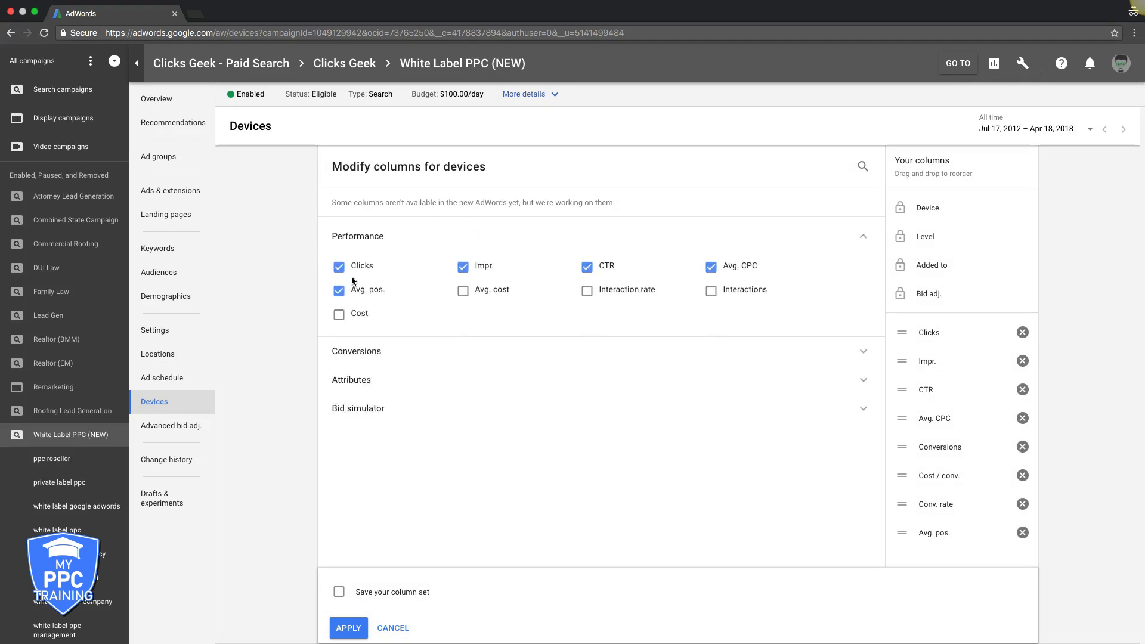
pyautogui.click(439, 352)
pyautogui.click(393, 628)
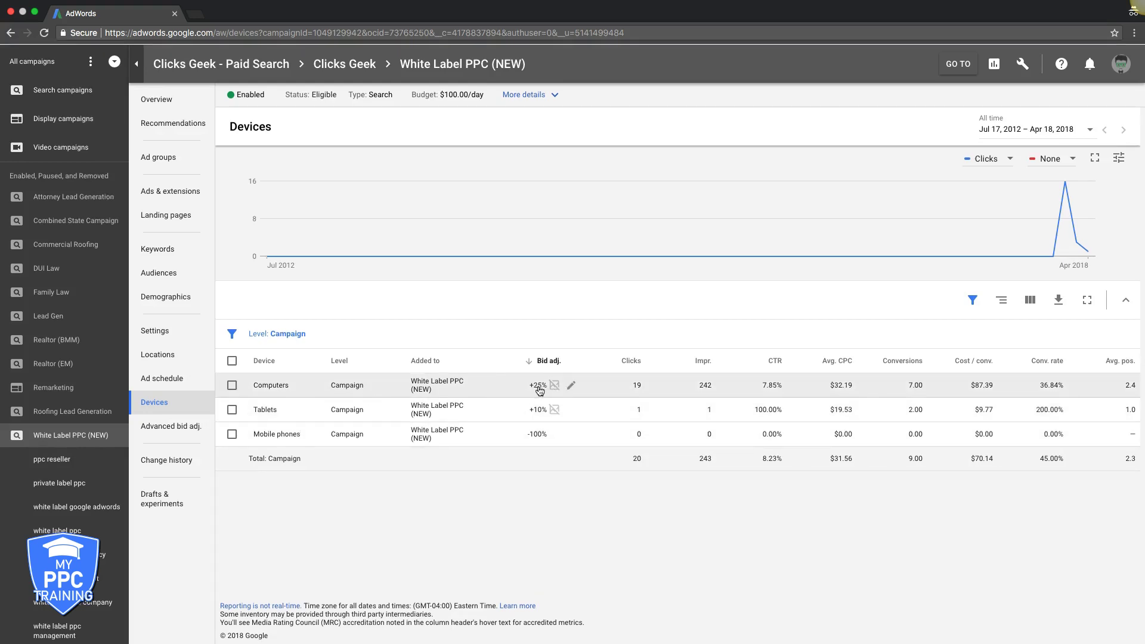
pyautogui.scroll(-1, 887, 396)
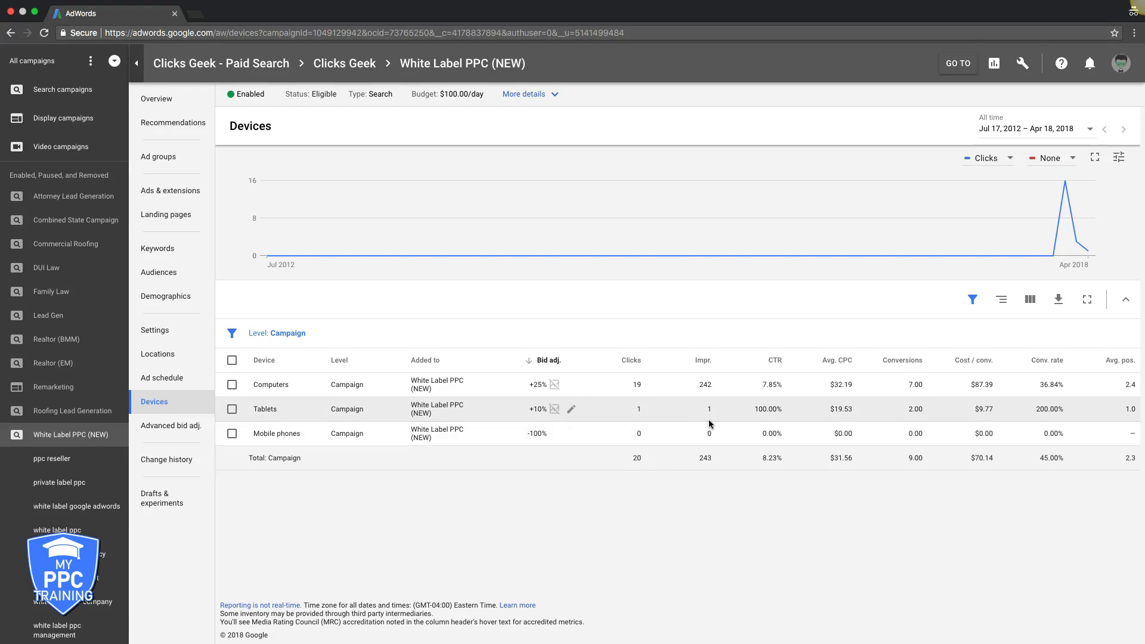
pyautogui.click(538, 388)
pyautogui.click(526, 410)
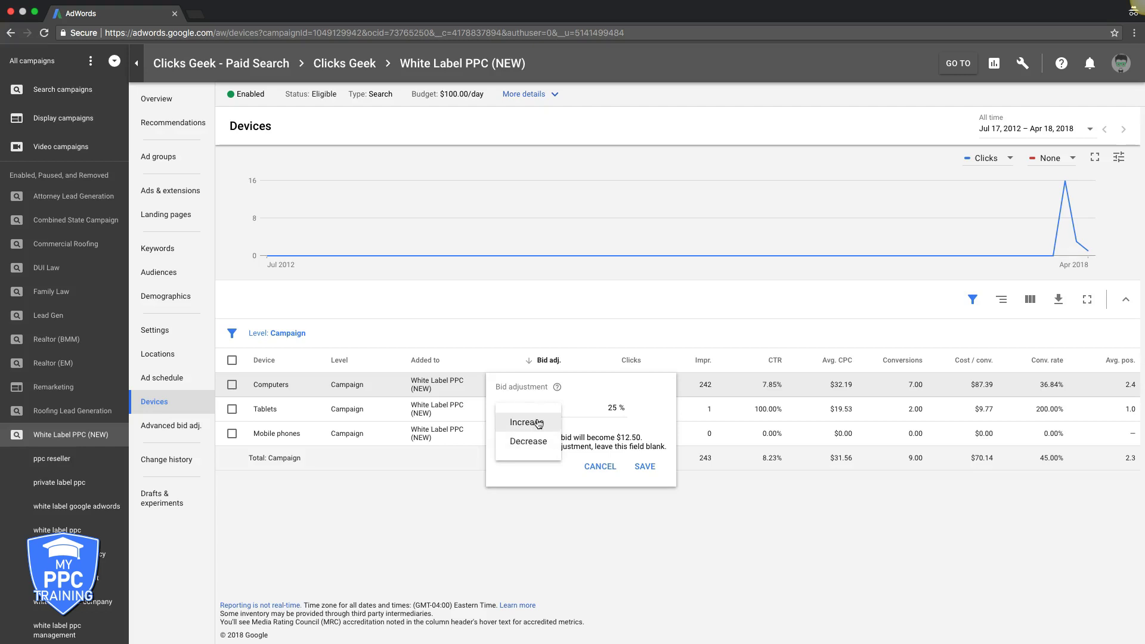
pyautogui.click(539, 422)
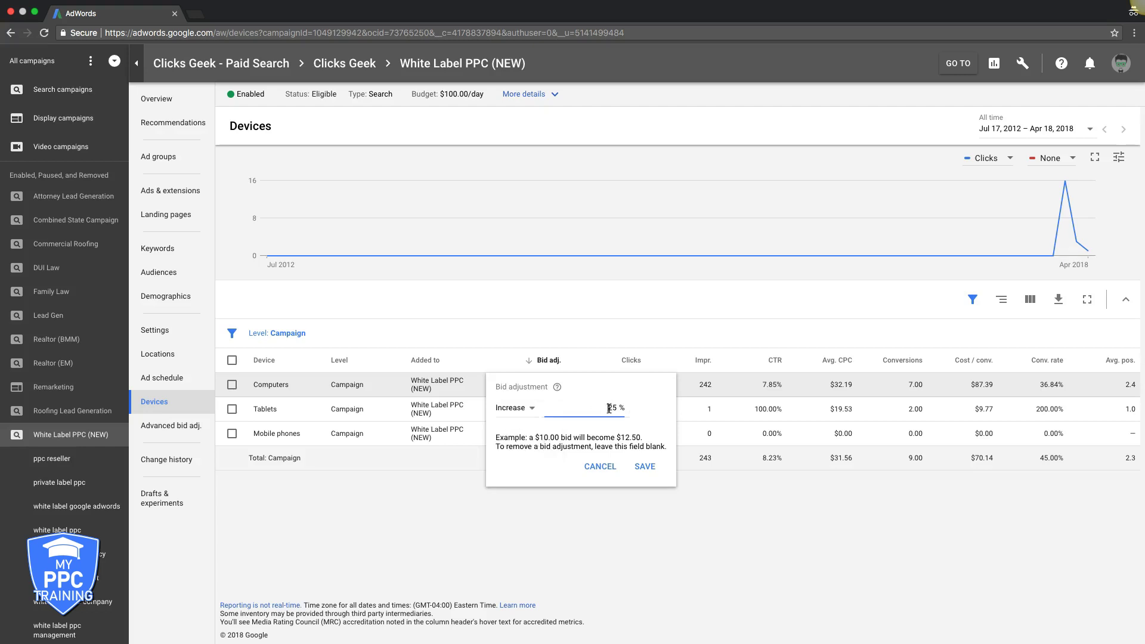
pyautogui.click(599, 466)
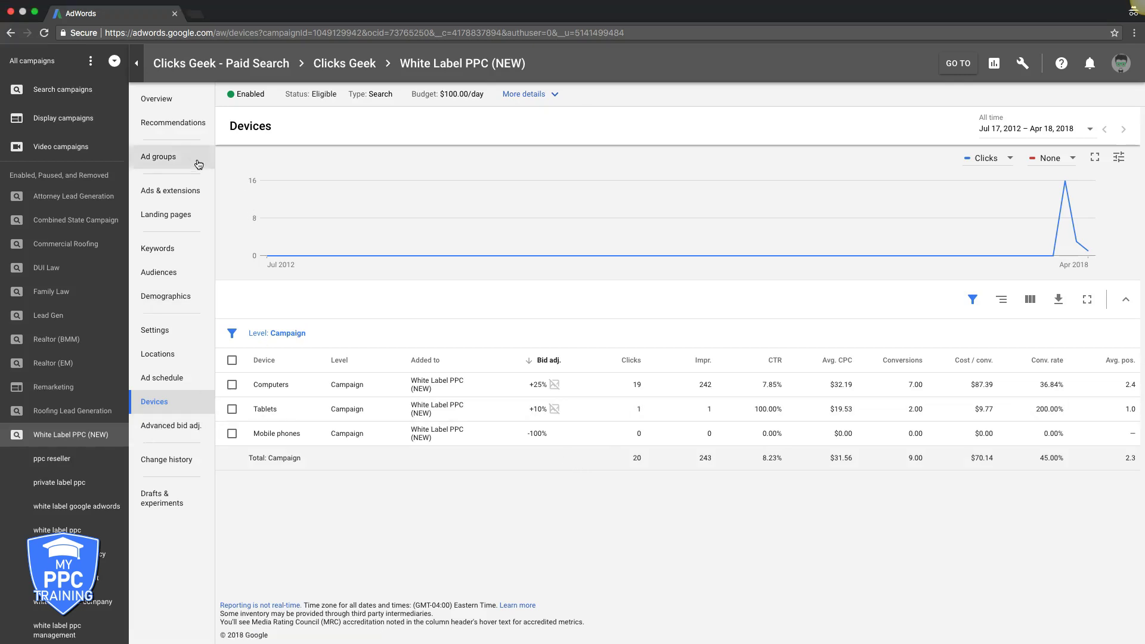
# Go to the campaign's Keywords list, led by [white label ppc for agencies] with 3 clicks
pyautogui.click(163, 111)
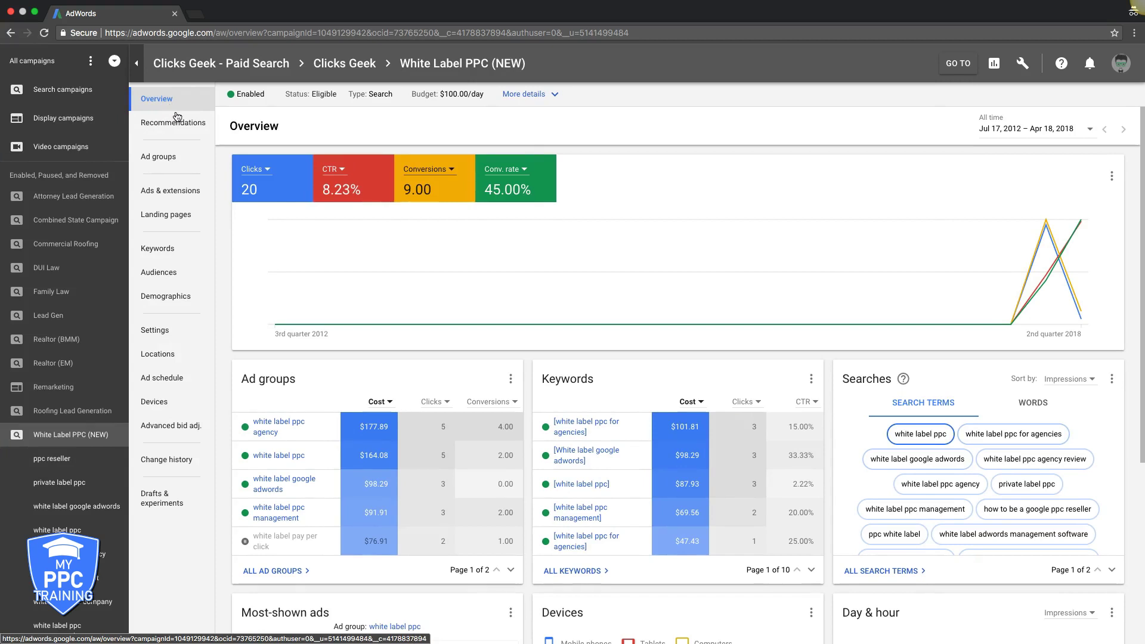
pyautogui.click(167, 250)
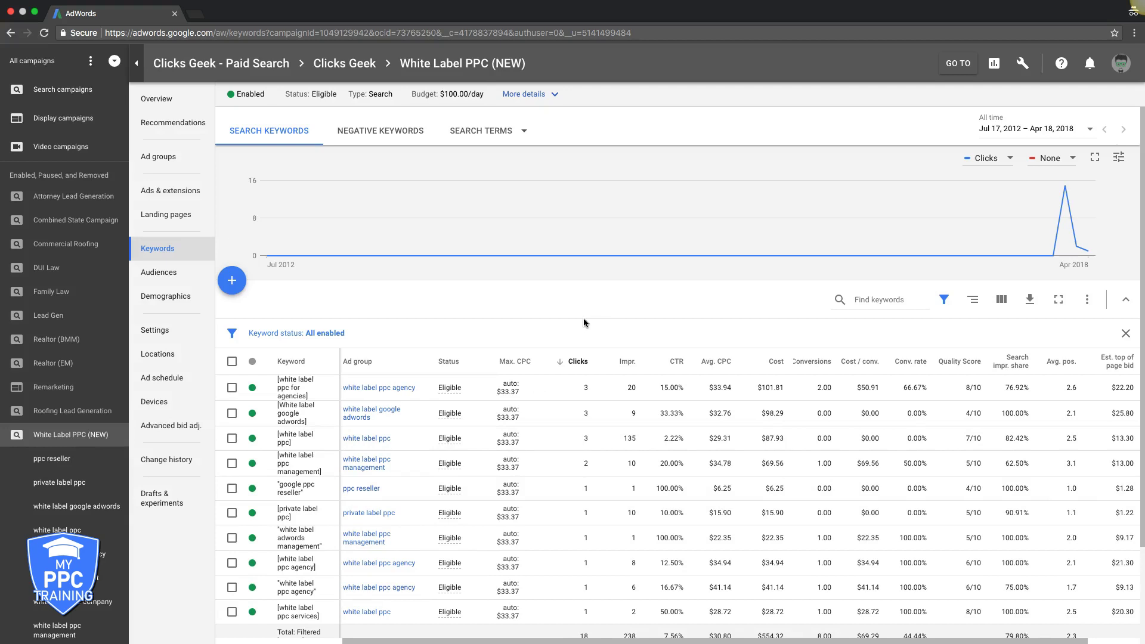
pyautogui.scroll(-1, 571, 317)
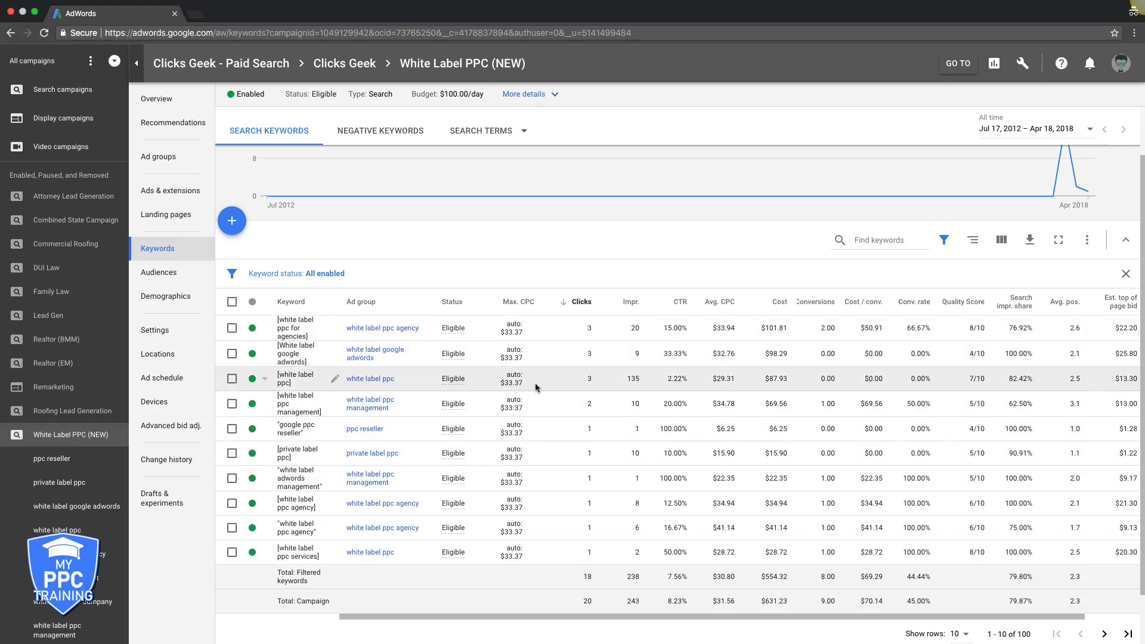
pyautogui.scroll(-1, 524, 380)
pyautogui.hscroll(1, 507, 364)
pyautogui.scroll(1, 479, 327)
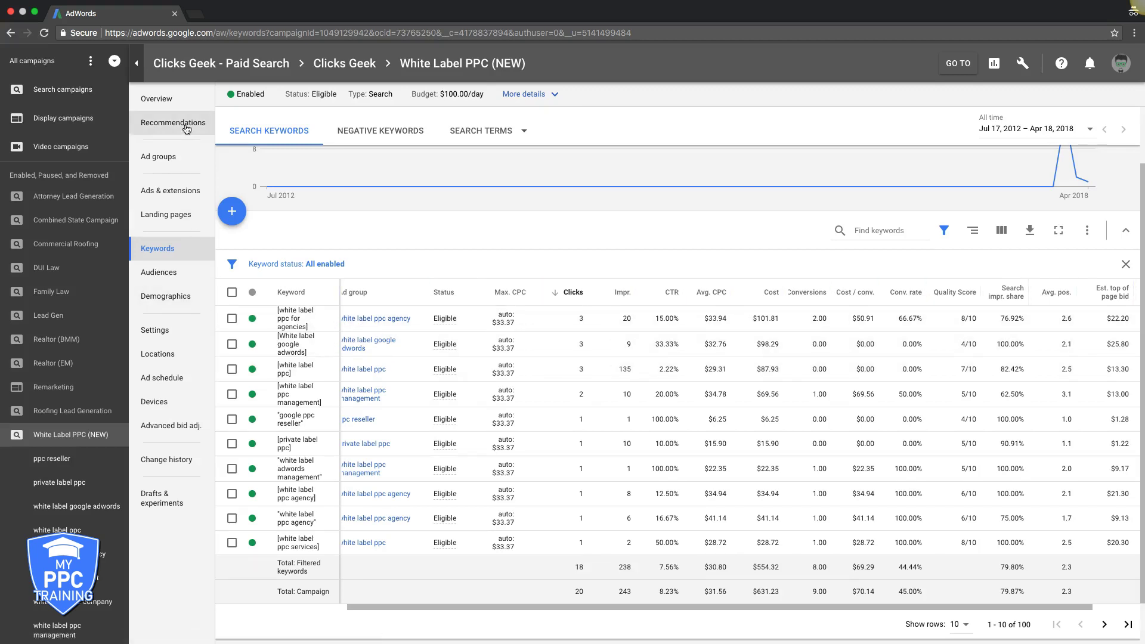
# Open the white label ppc agency ad group's keywords from the campaign's ad groups list
pyautogui.click(170, 157)
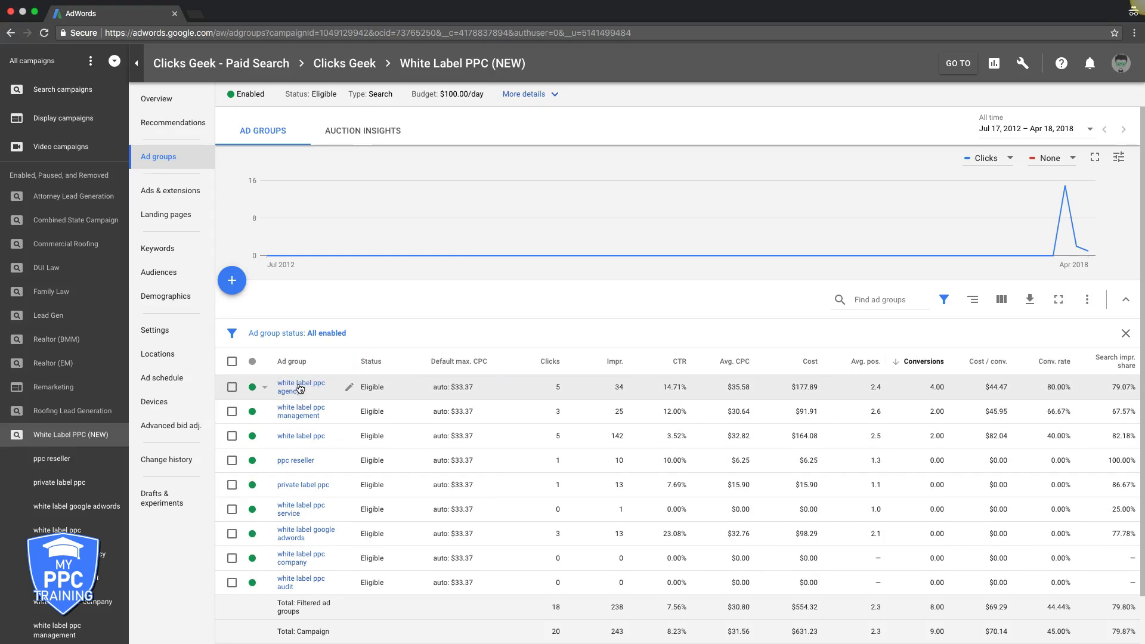
pyautogui.click(299, 389)
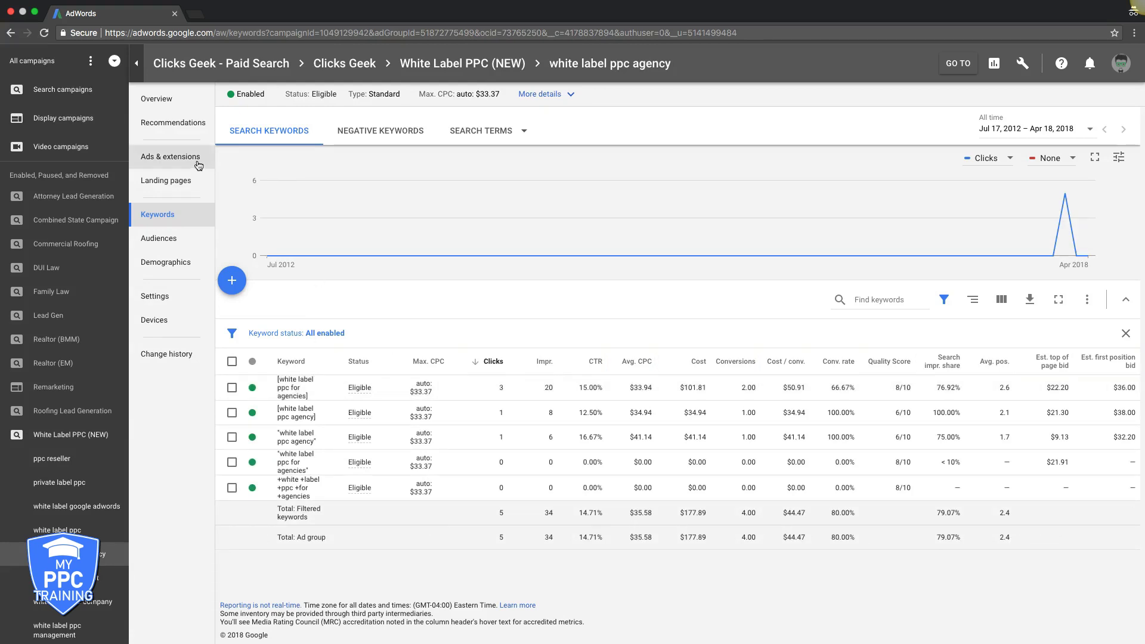
# Show the four approved ads of the white label ppc agency ad group with their performance
pyautogui.click(163, 156)
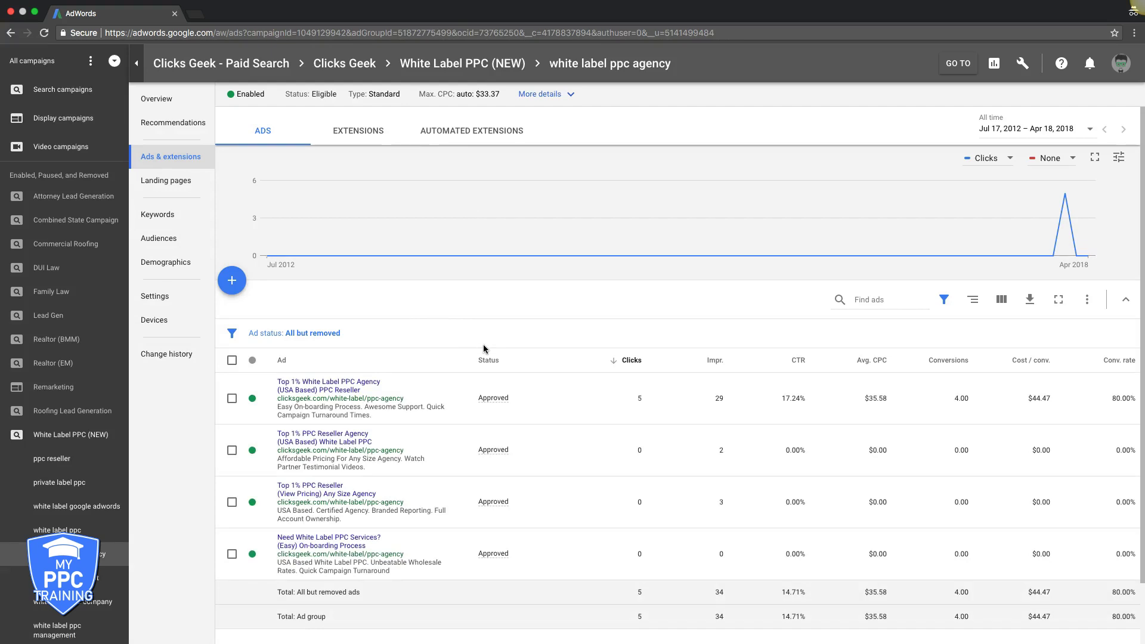
pyautogui.moveTo(490, 382)
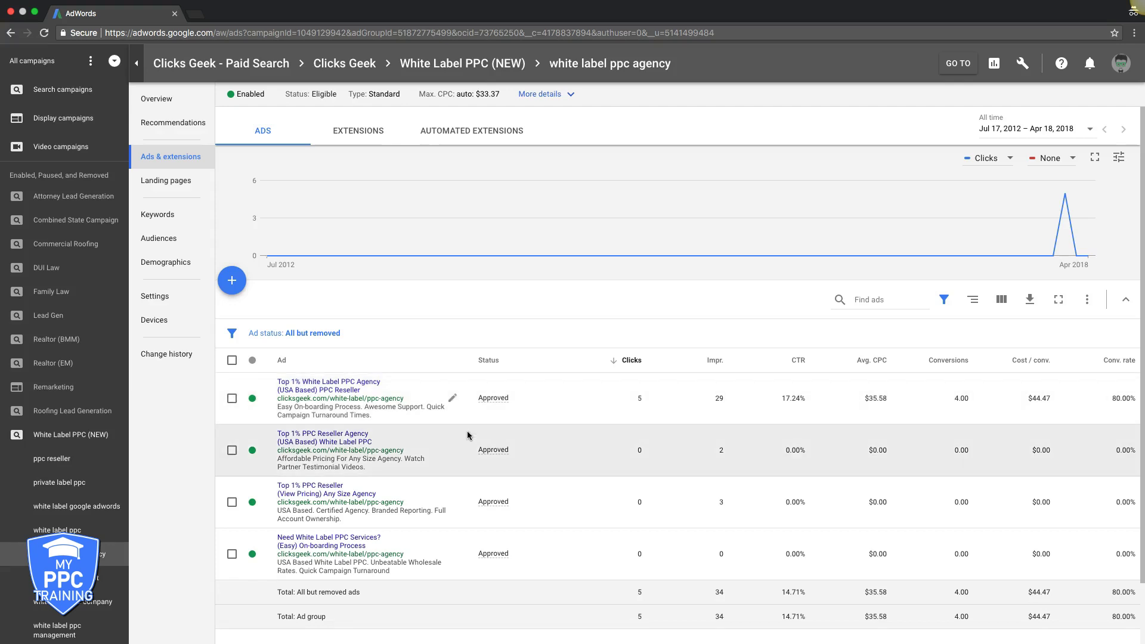
pyautogui.click(258, 451)
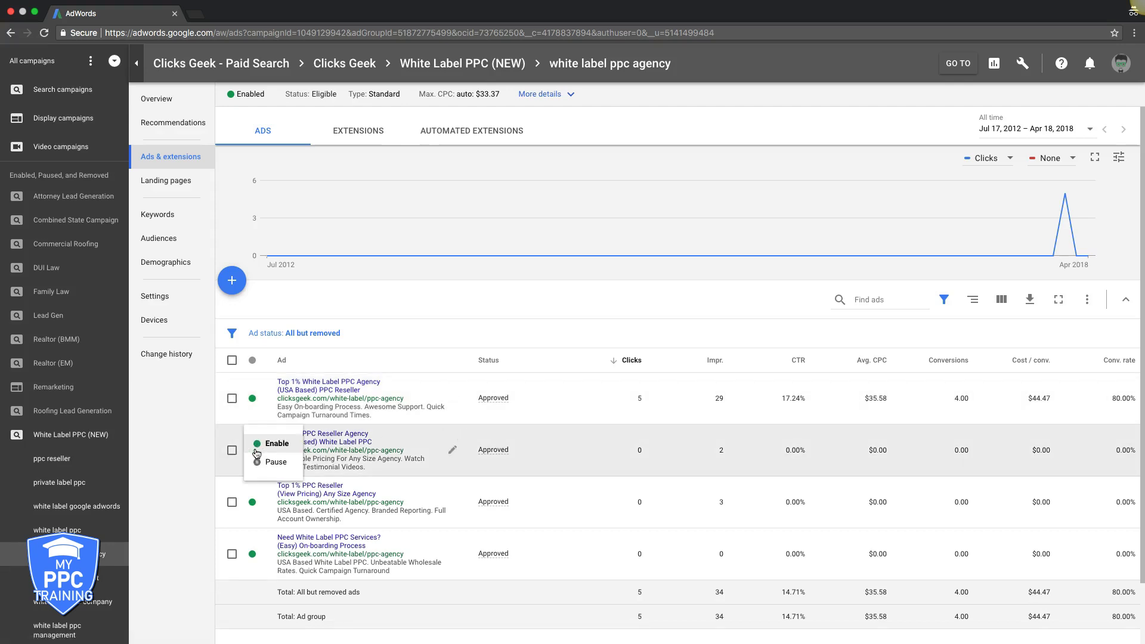
pyautogui.click(212, 436)
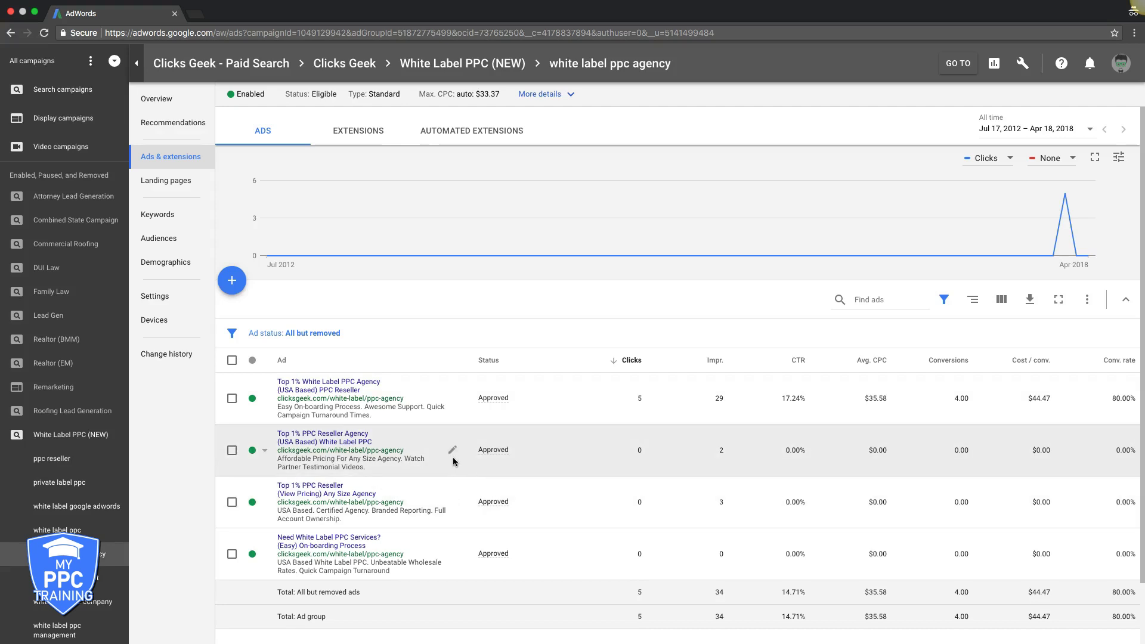
# Return to the White Label PPC (NEW) campaign's keyword list, totalling 18 clicks and 238 impressions
pyautogui.click(179, 105)
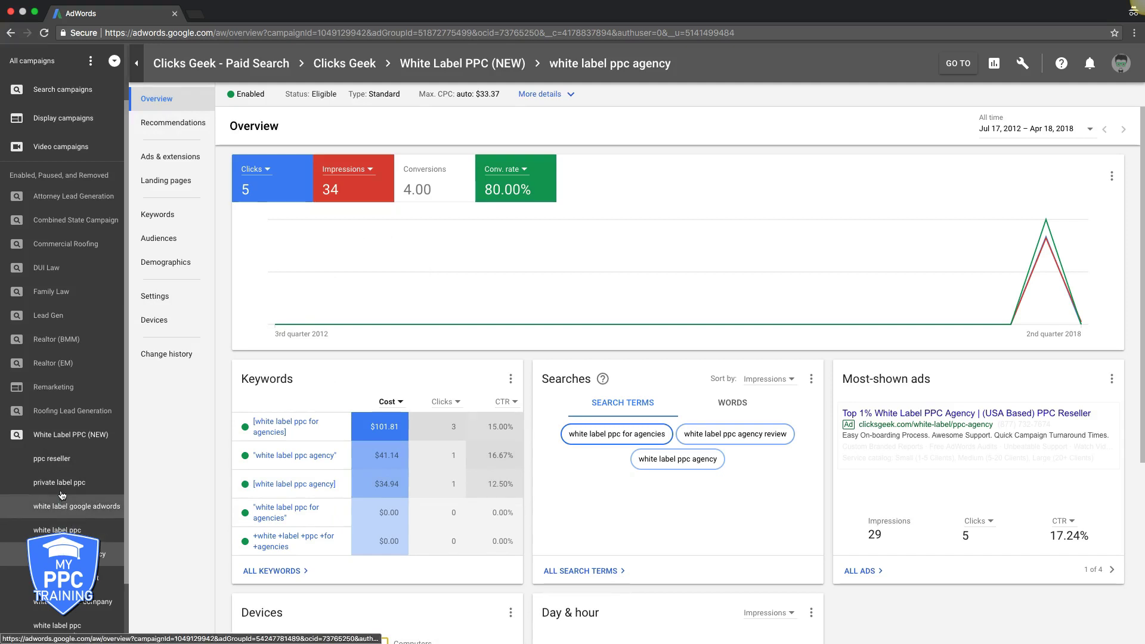
pyautogui.click(65, 442)
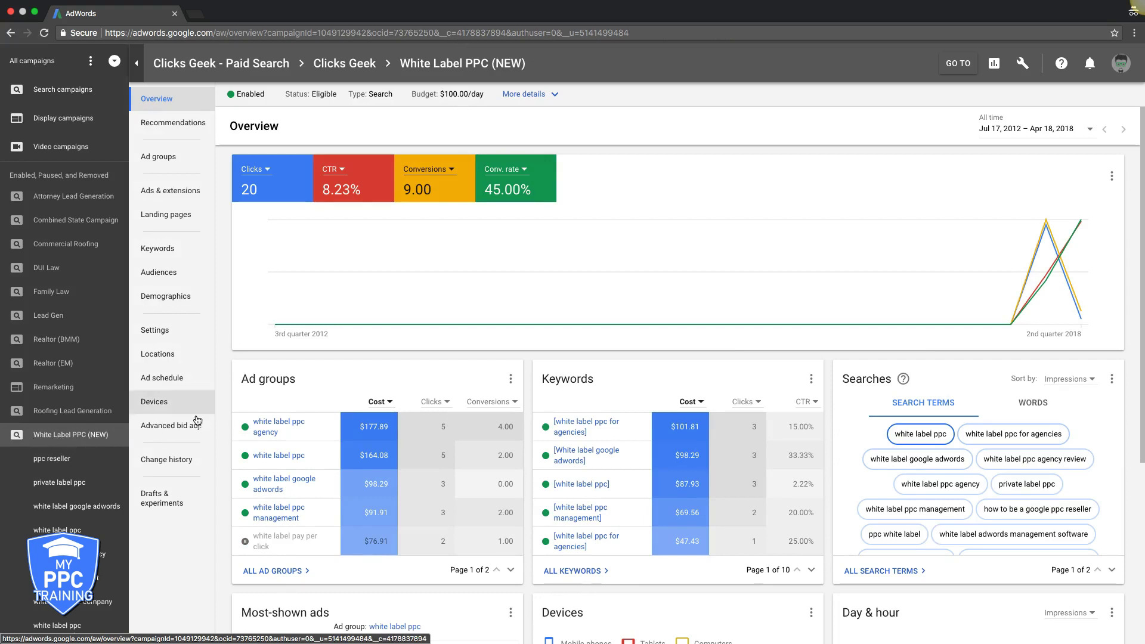
pyautogui.moveTo(236, 341)
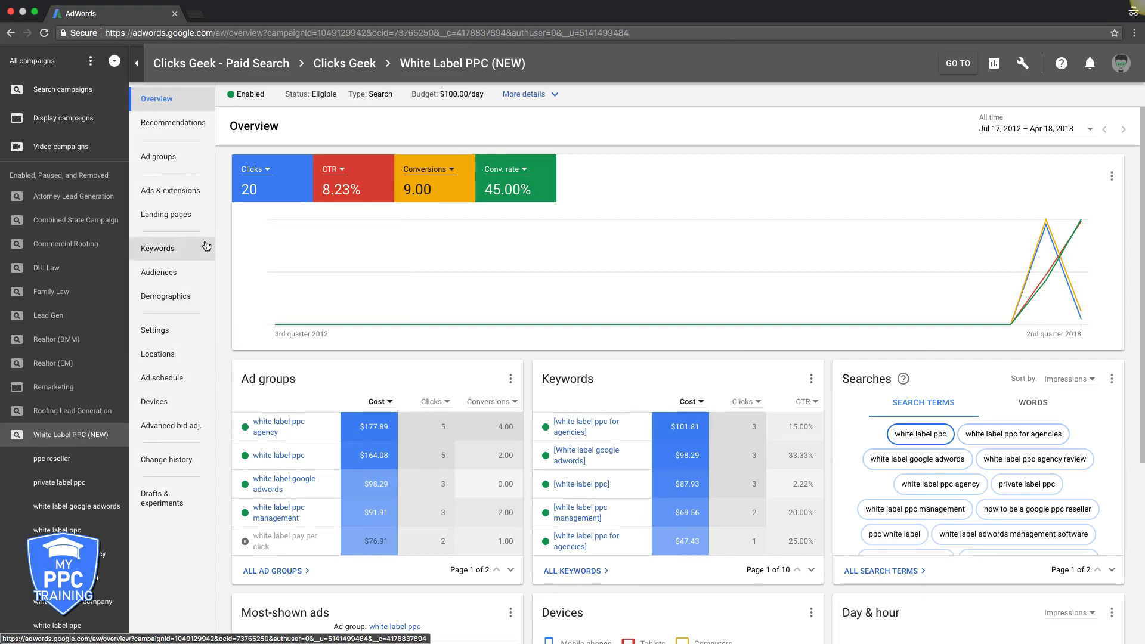
pyautogui.click(160, 253)
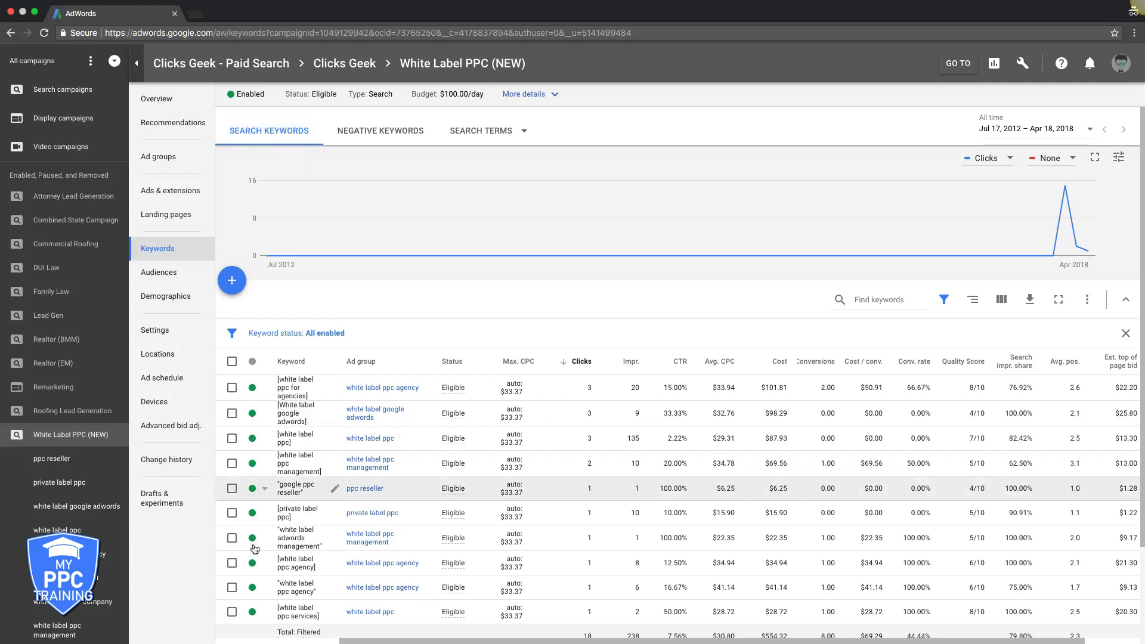
# Review the campaign's search terms report, then switch to its negative keywords list
pyautogui.click(484, 139)
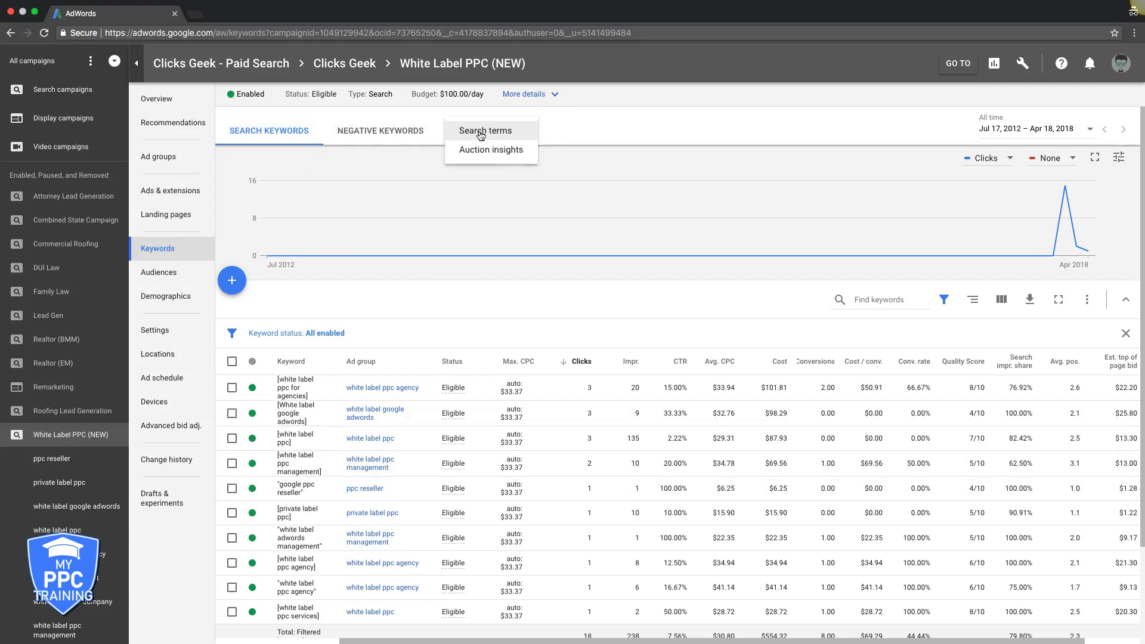
pyautogui.click(480, 133)
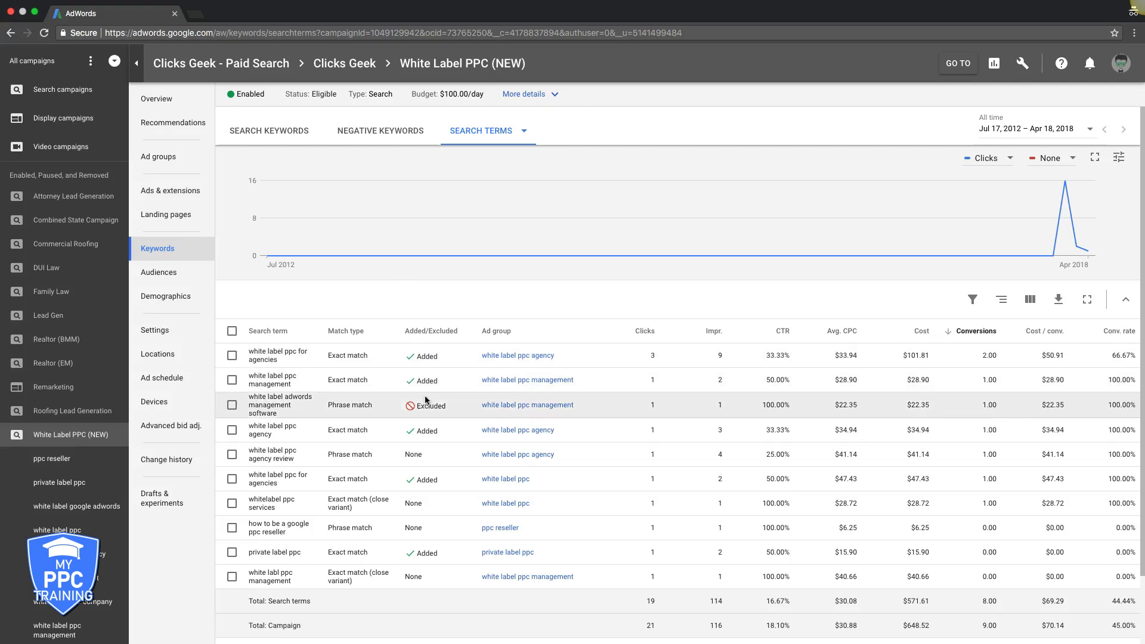
pyautogui.scroll(-1, 400, 477)
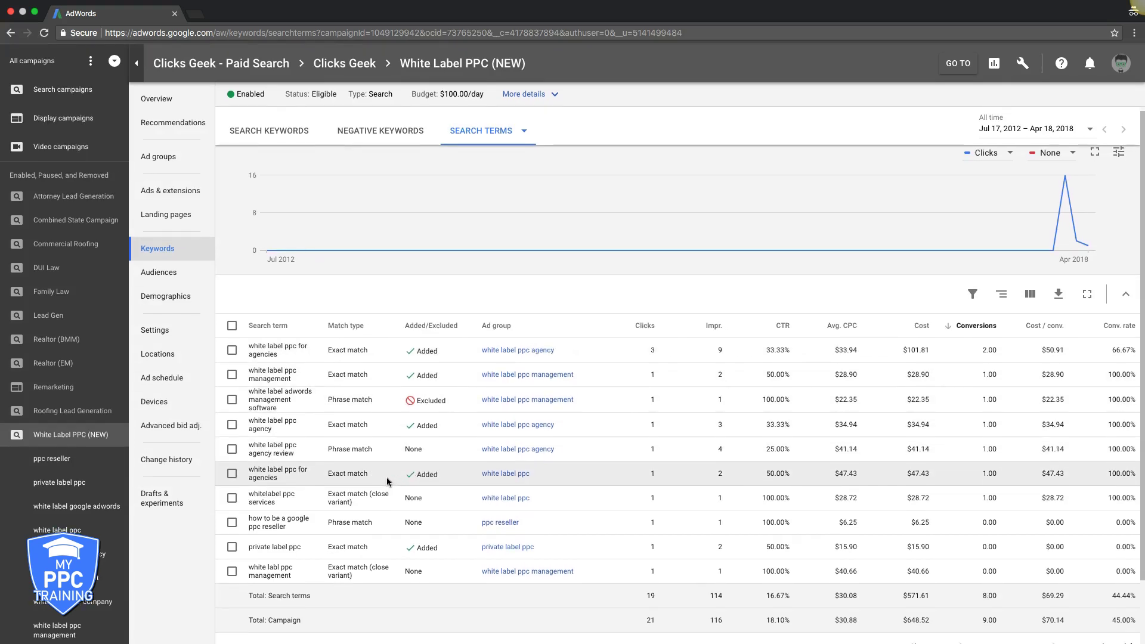
pyautogui.scroll(1, 388, 471)
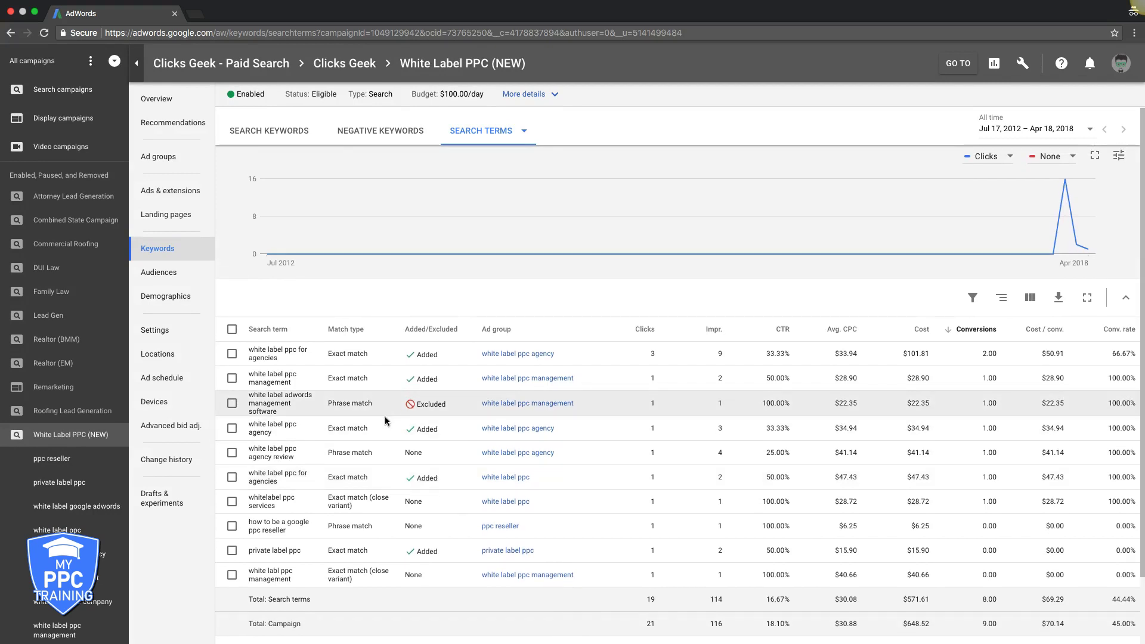
pyautogui.scroll(-1, 412, 411)
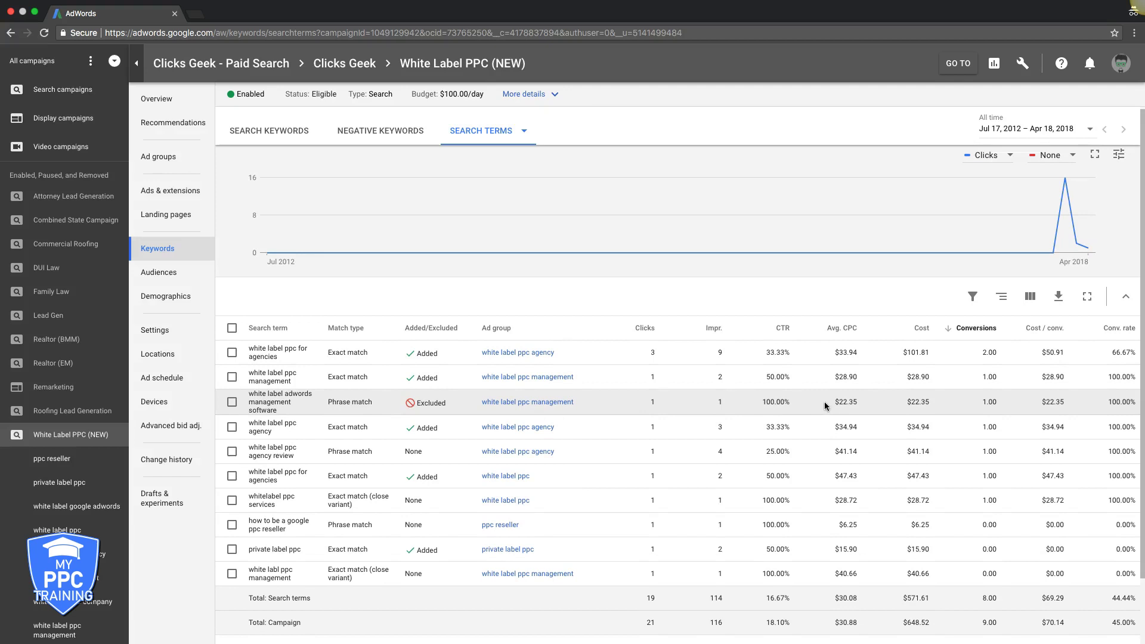
pyautogui.scroll(1, 998, 412)
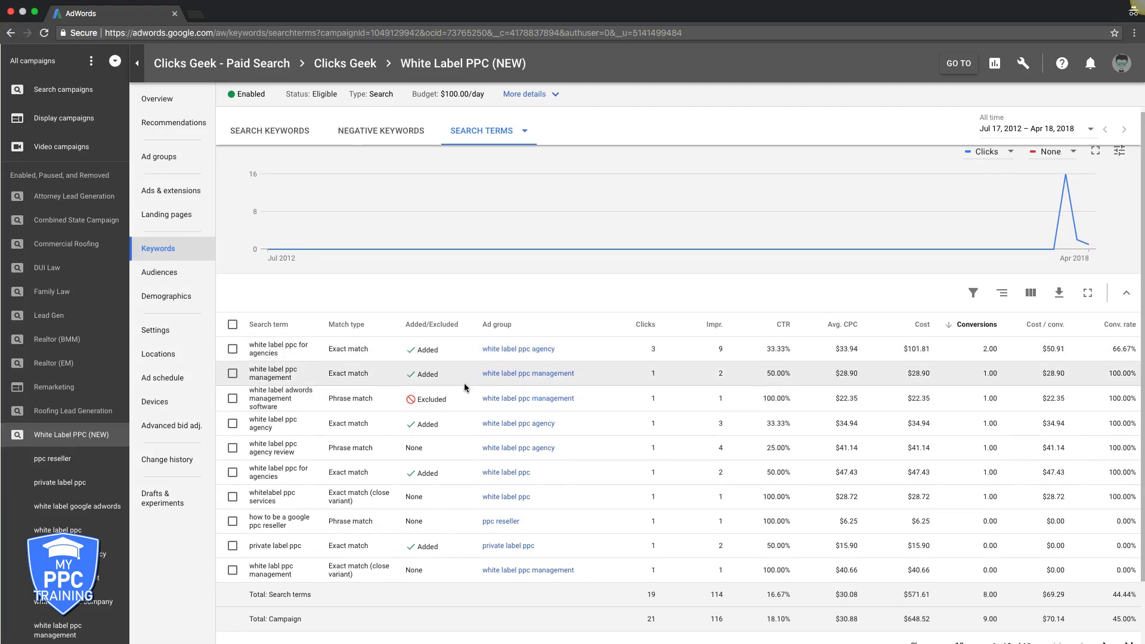
pyautogui.scroll(1, 464, 383)
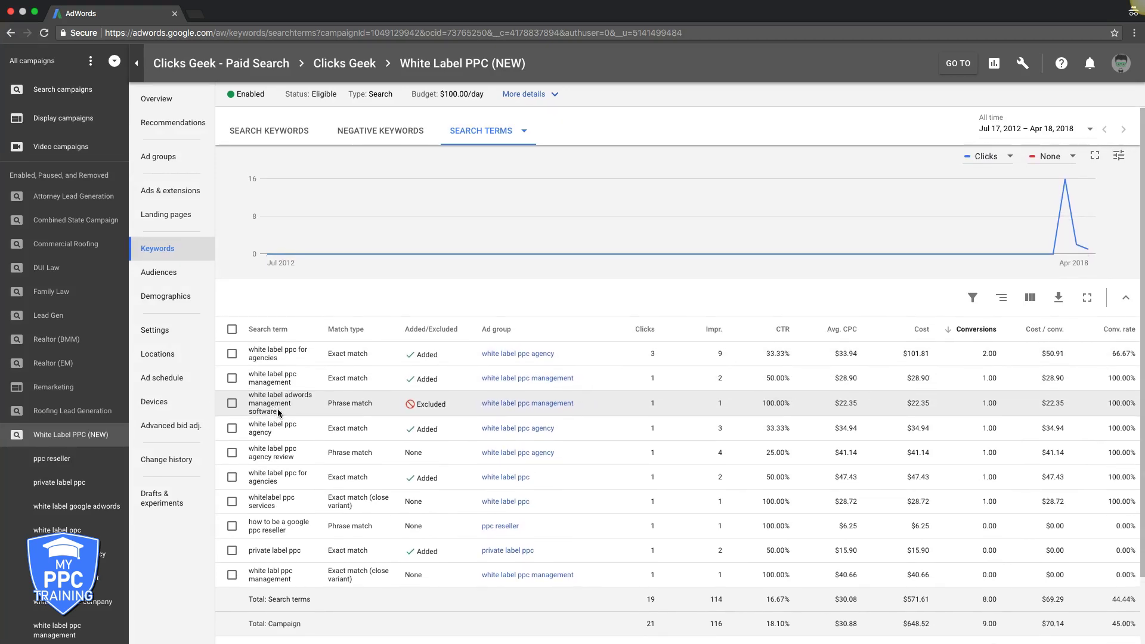
pyautogui.scroll(-1, 277, 409)
pyautogui.scroll(1, 277, 410)
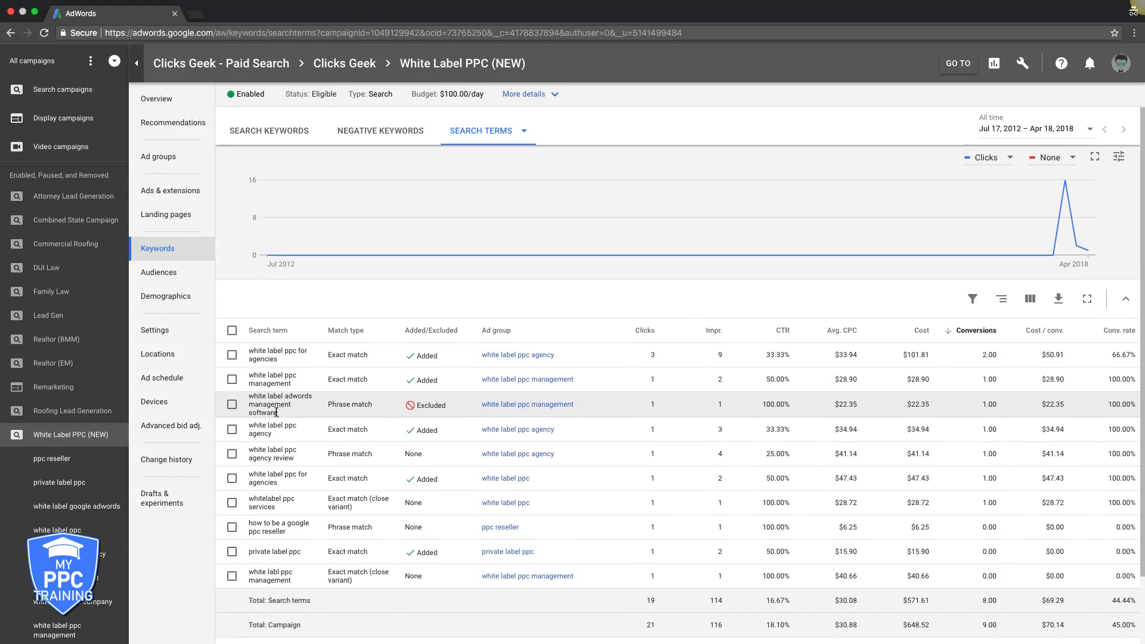
pyautogui.moveTo(277, 411); pyautogui.dragTo(258, 411)
pyautogui.scroll(-1, 250, 412)
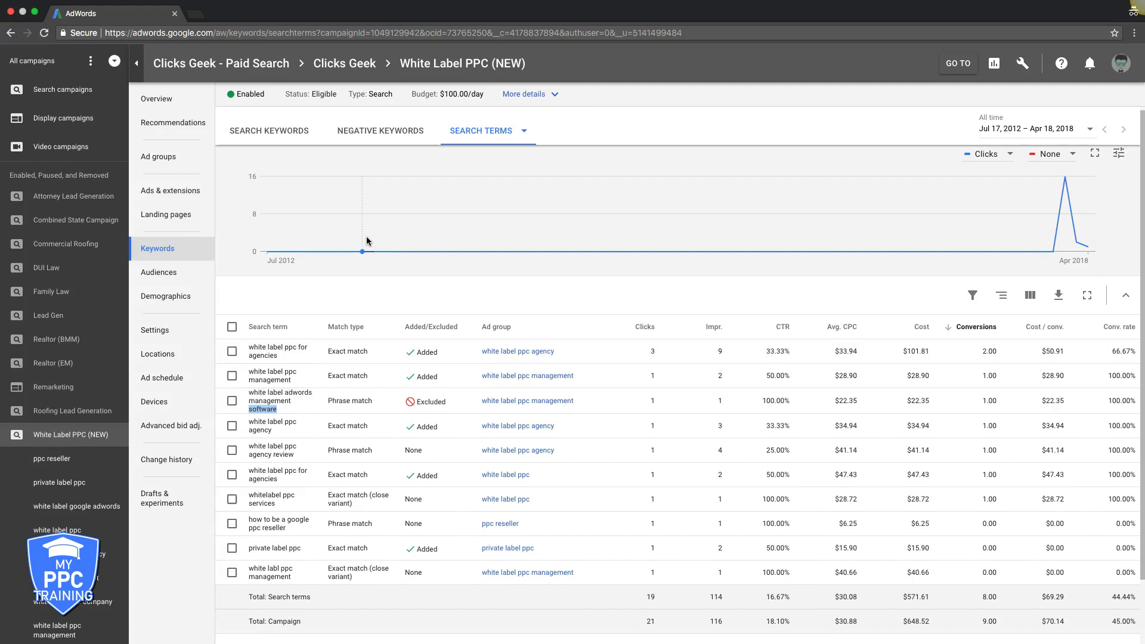
pyautogui.scroll(-1, 386, 179)
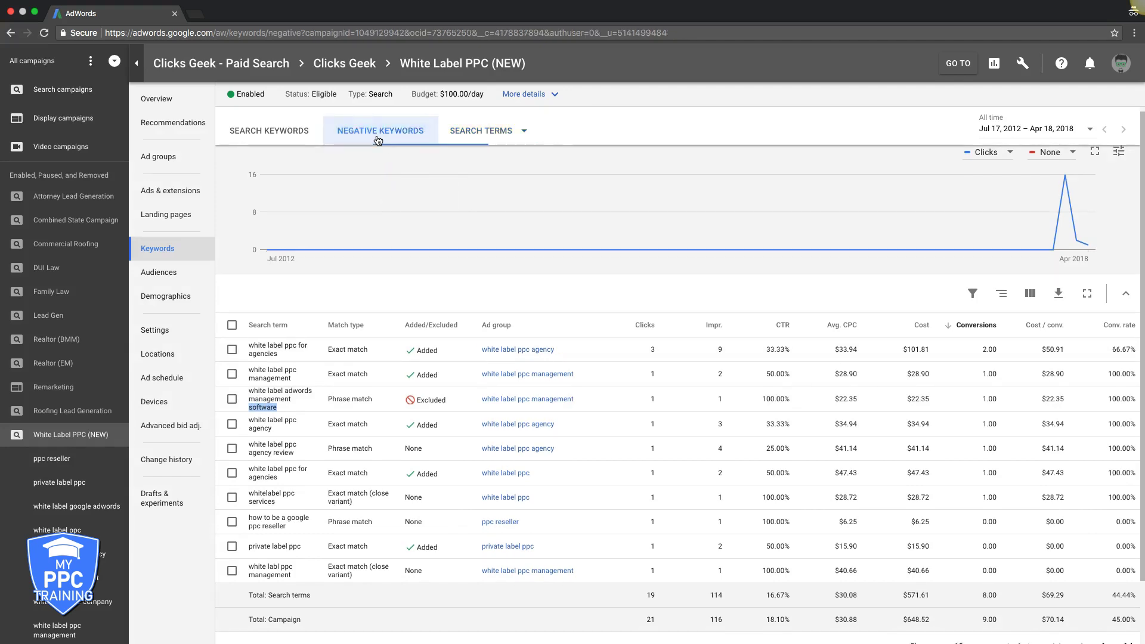
pyautogui.click(381, 136)
# Enter "software" in quotes as a new phrase-match negative keyword
pyautogui.click(233, 164)
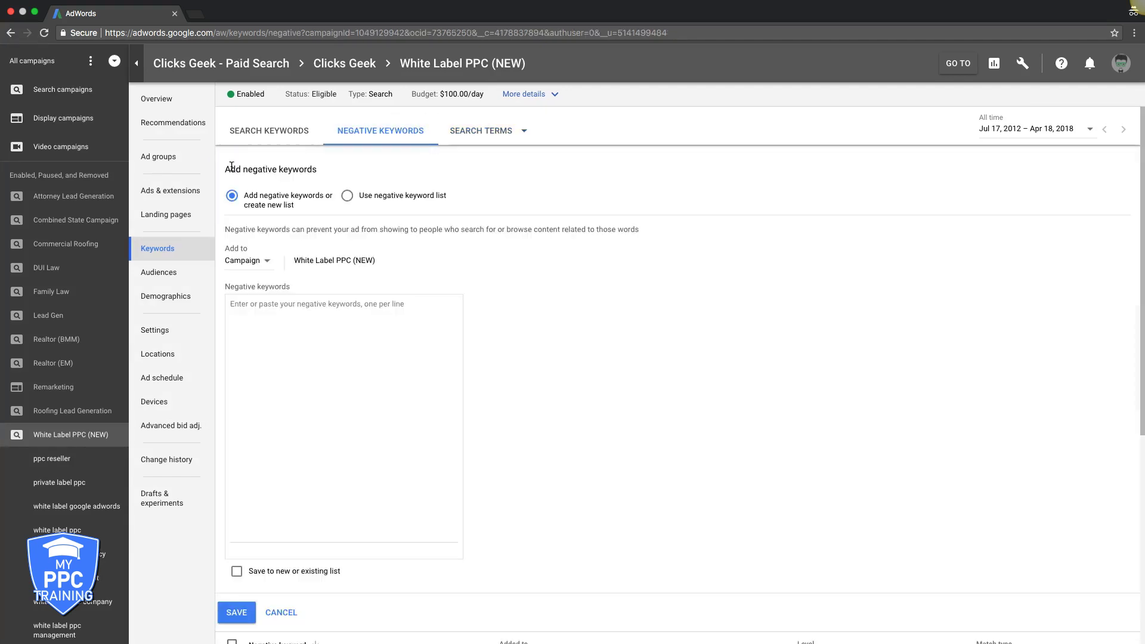
pyautogui.click(267, 302)
pyautogui.write('how to improve google adwords performance')
pyautogui.tripleClick(300, 300)
pyautogui.write('s')
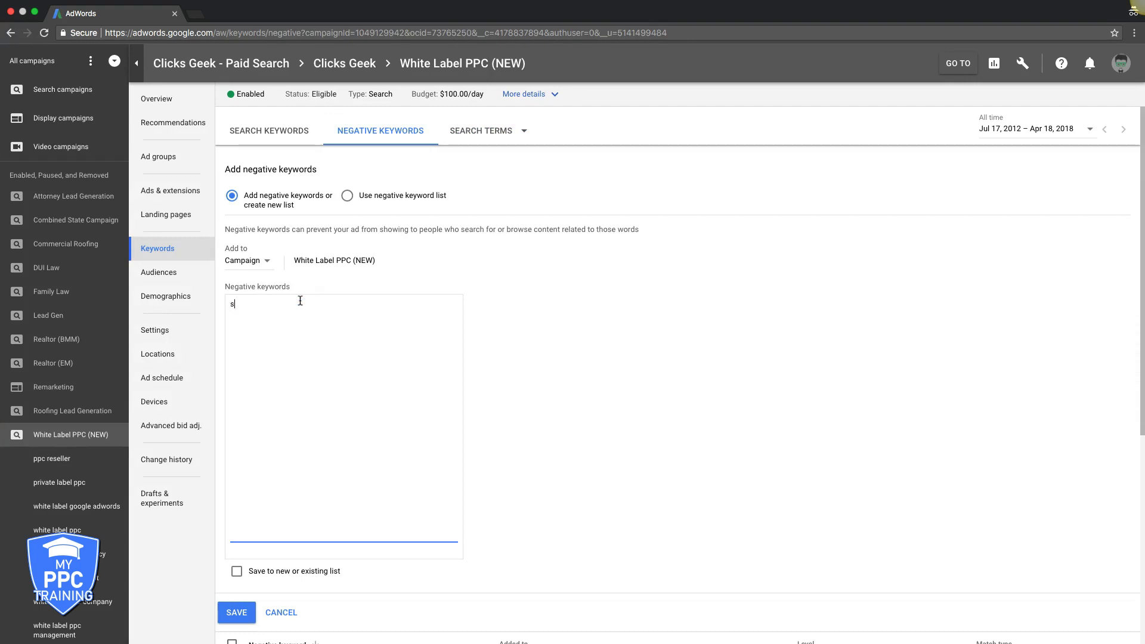
pyautogui.write('oftware')
pyautogui.write('"')
# Save the negative keyword at campaign level and return to the search terms report
pyautogui.click(242, 261)
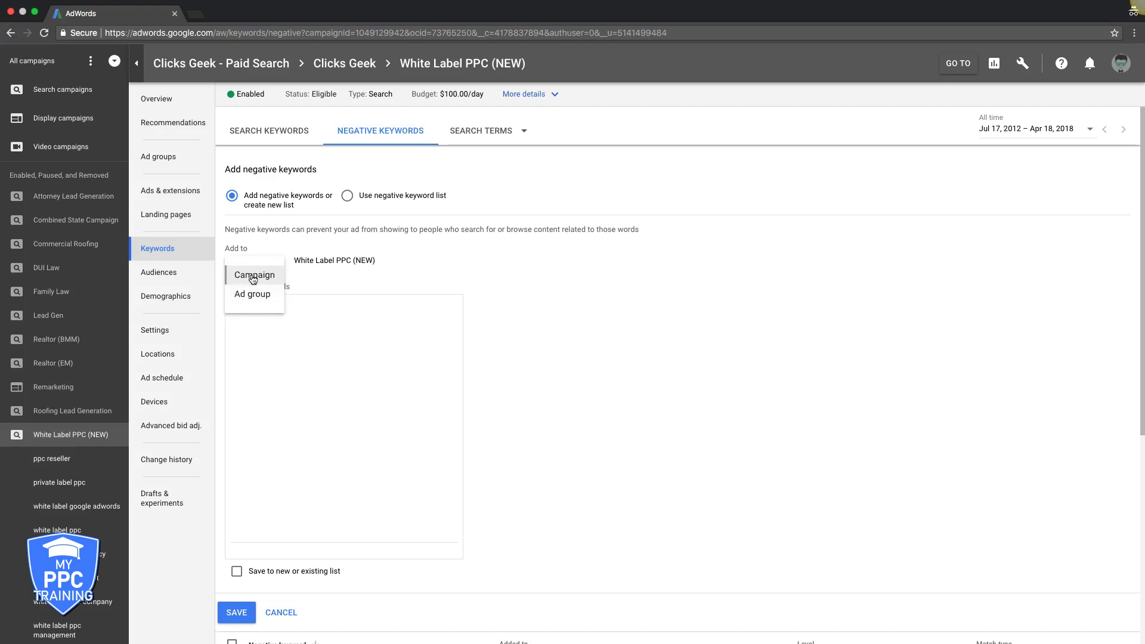
pyautogui.click(252, 275)
pyautogui.click(246, 304)
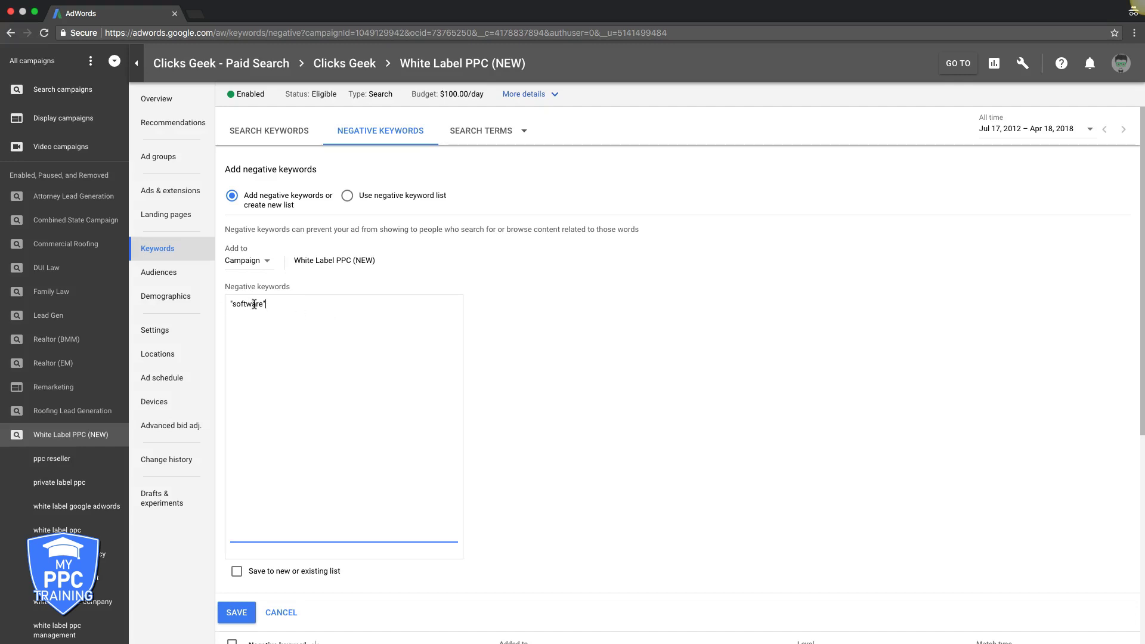
pyautogui.click(245, 610)
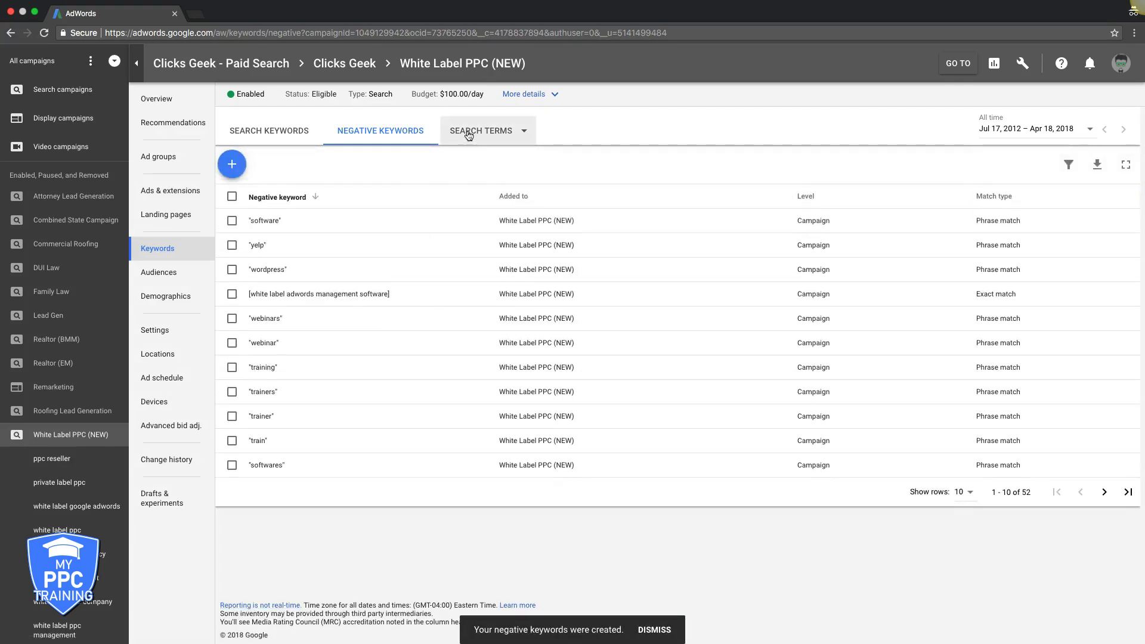
pyautogui.click(470, 132)
pyautogui.click(470, 132)
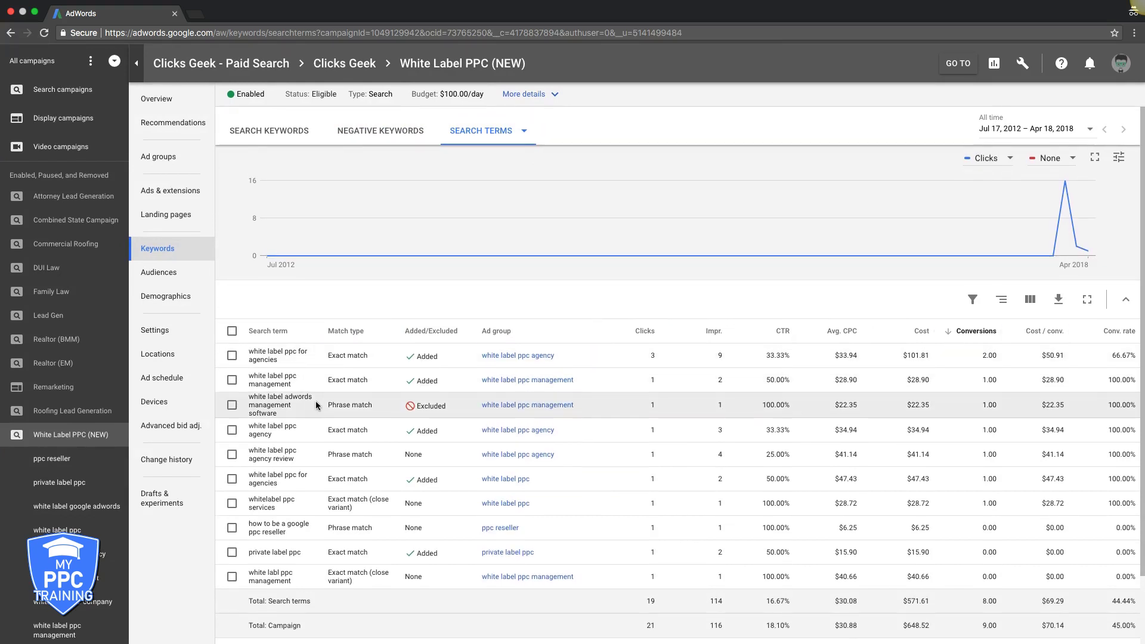
# Add search term 'white label ppc for agencies' as an exact-match [bracketed] keyword to the ad group
pyautogui.scroll(-1, 370, 358)
pyautogui.scroll(-1, 249, 354)
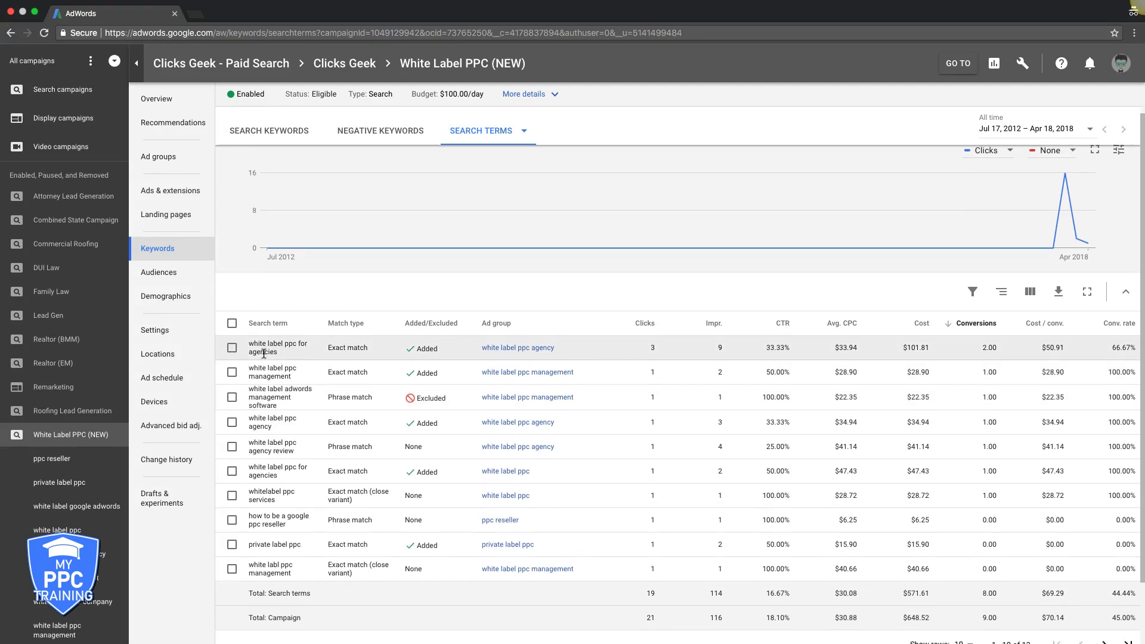
pyautogui.click(232, 348)
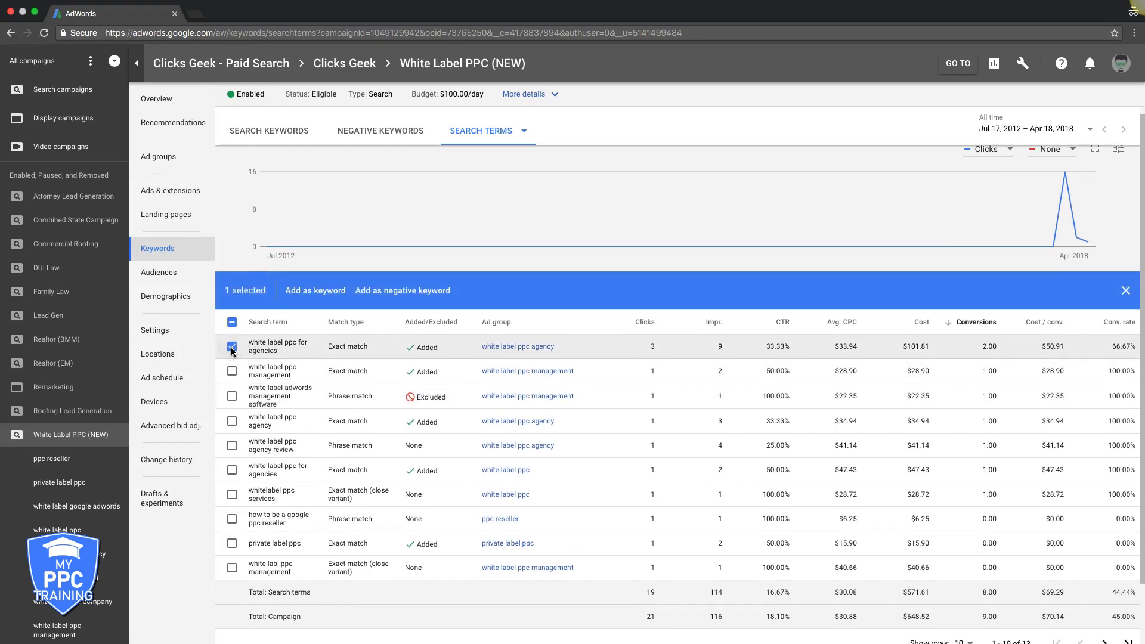
pyautogui.click(316, 291)
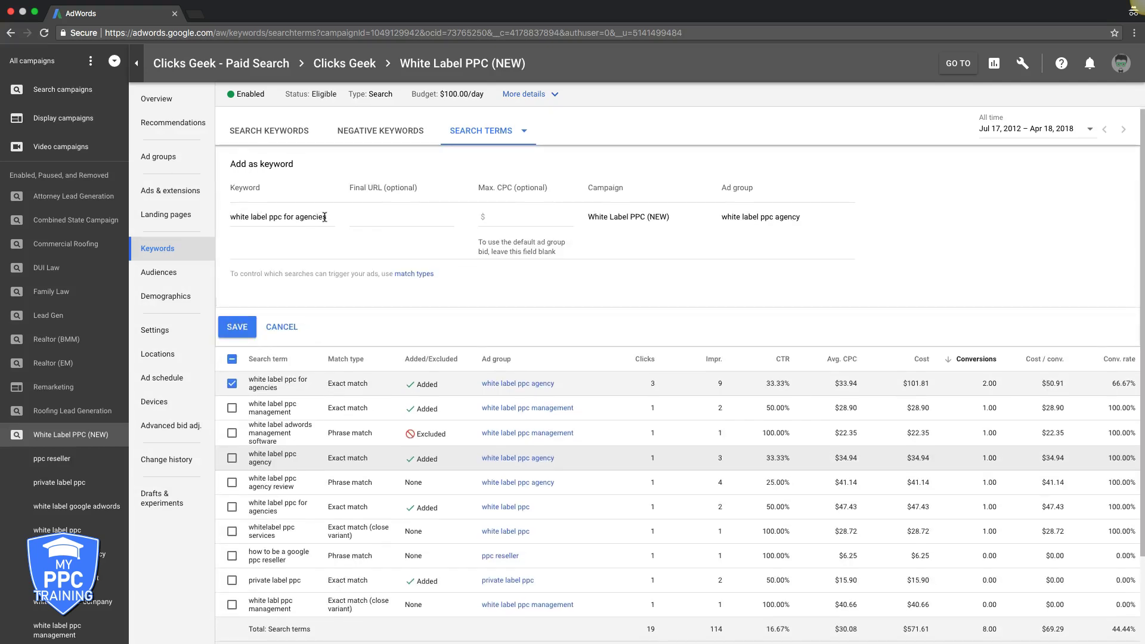
pyautogui.click(242, 215)
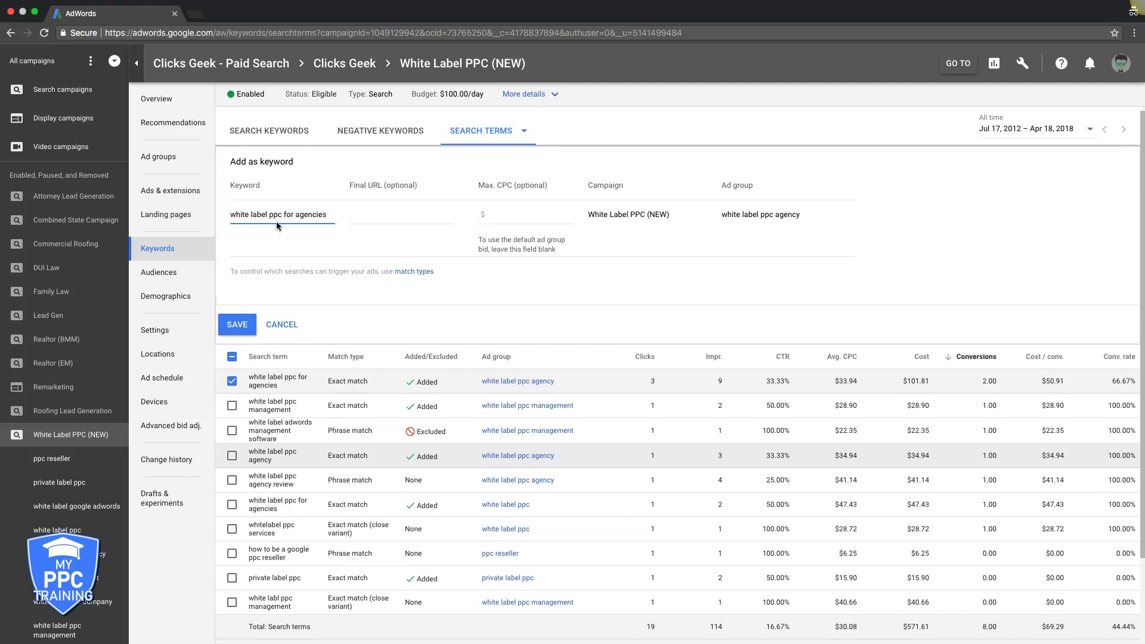
pyautogui.write('[')
pyautogui.press('End')
pyautogui.click(237, 325)
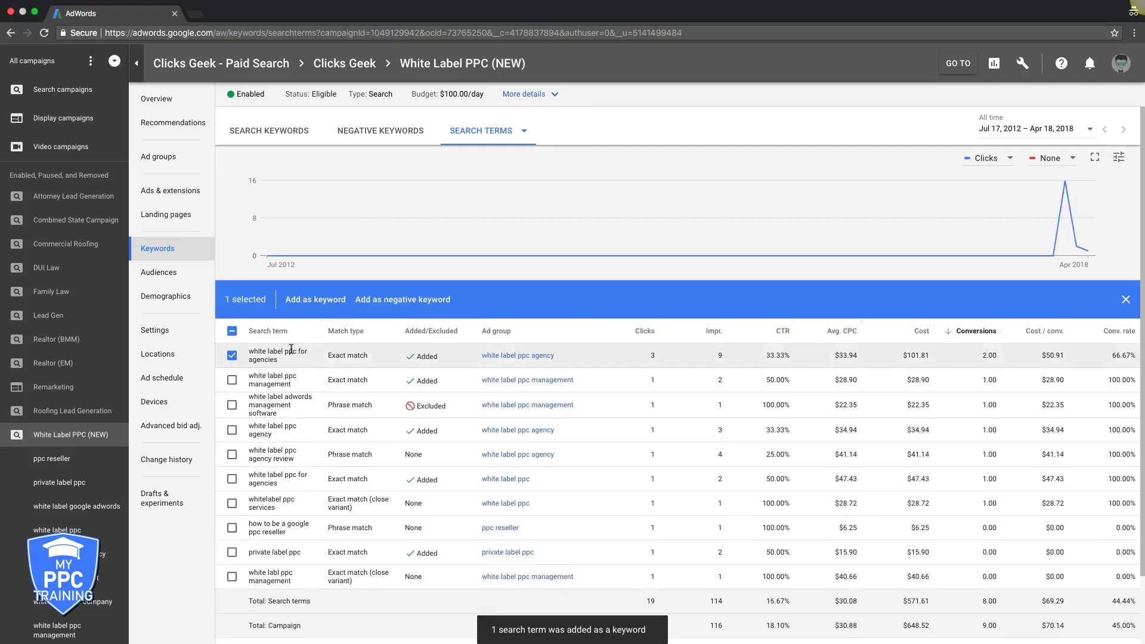
pyautogui.click(233, 356)
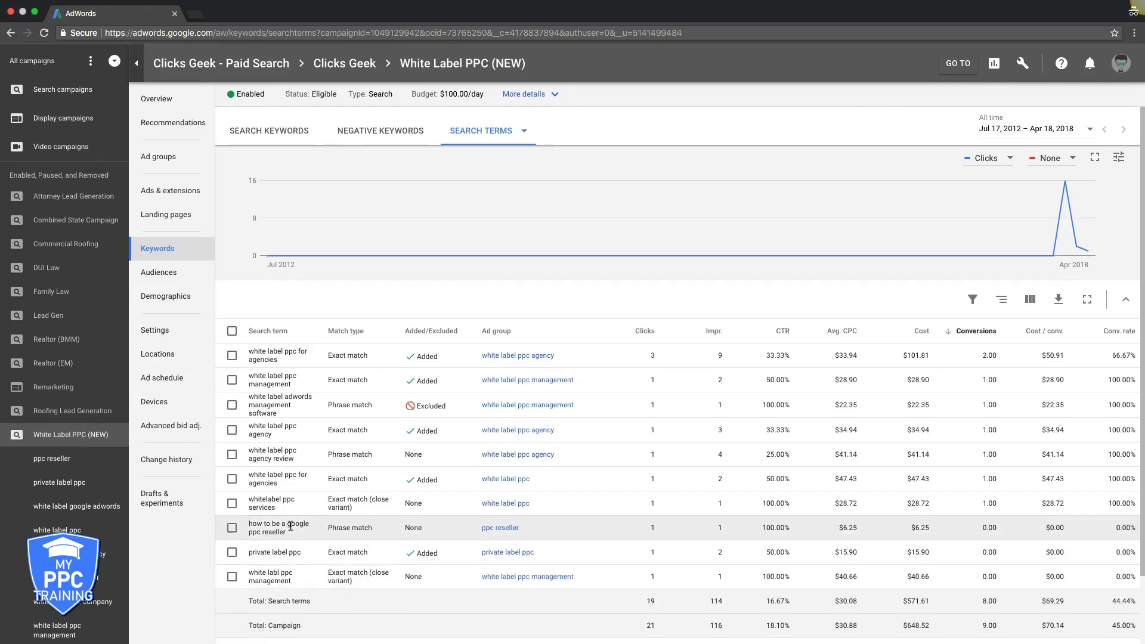
# Save 'white label adwords management software' as an exact-match negative keyword at campaign level
pyautogui.scroll(-1, 287, 507)
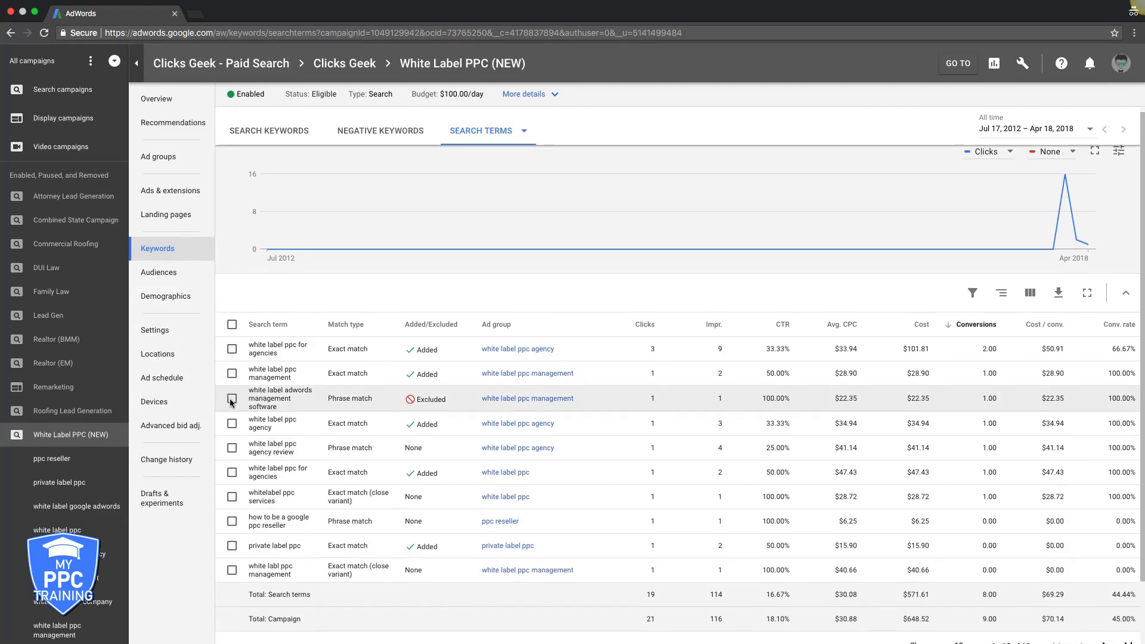
pyautogui.click(232, 399)
pyautogui.scroll(-1, 224, 399)
pyautogui.scroll(-3, 349, 353)
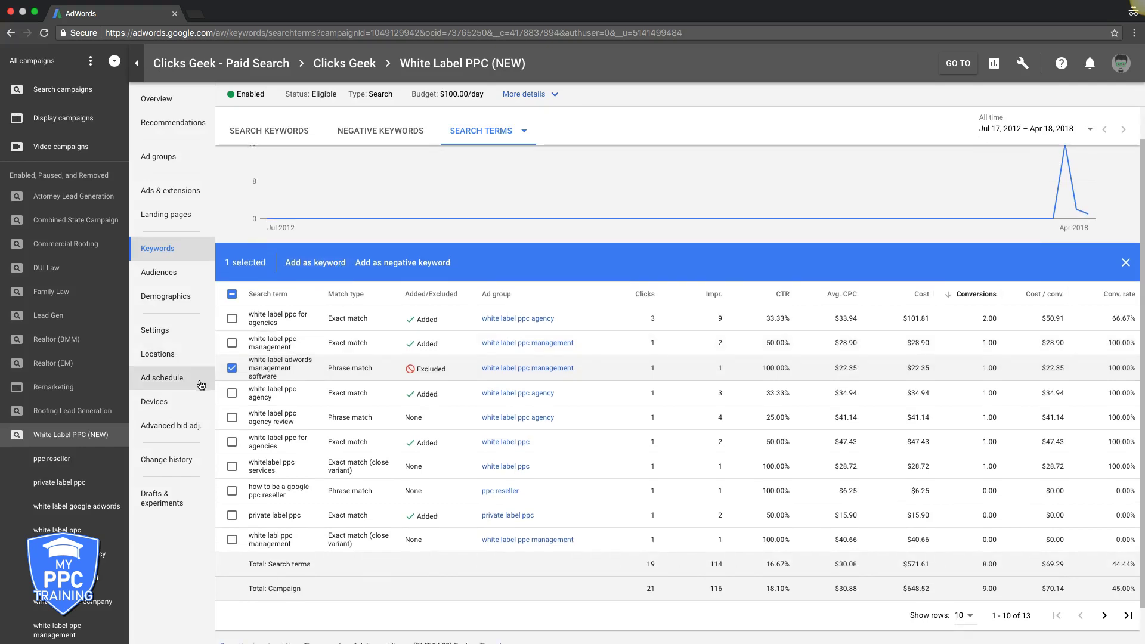
pyautogui.click(390, 268)
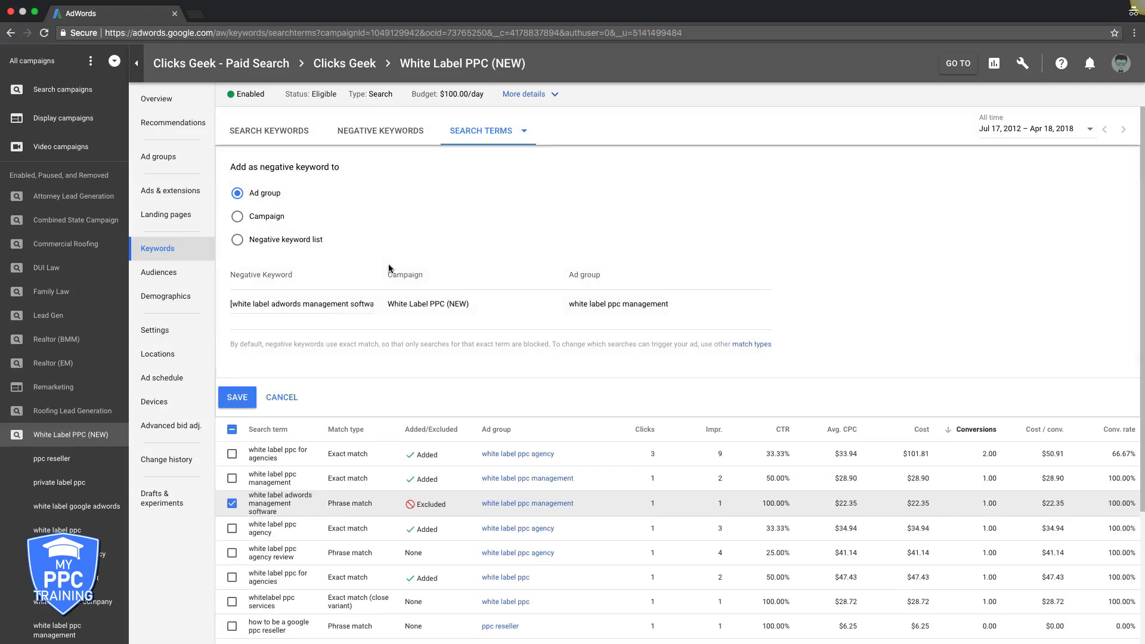
pyautogui.click(237, 216)
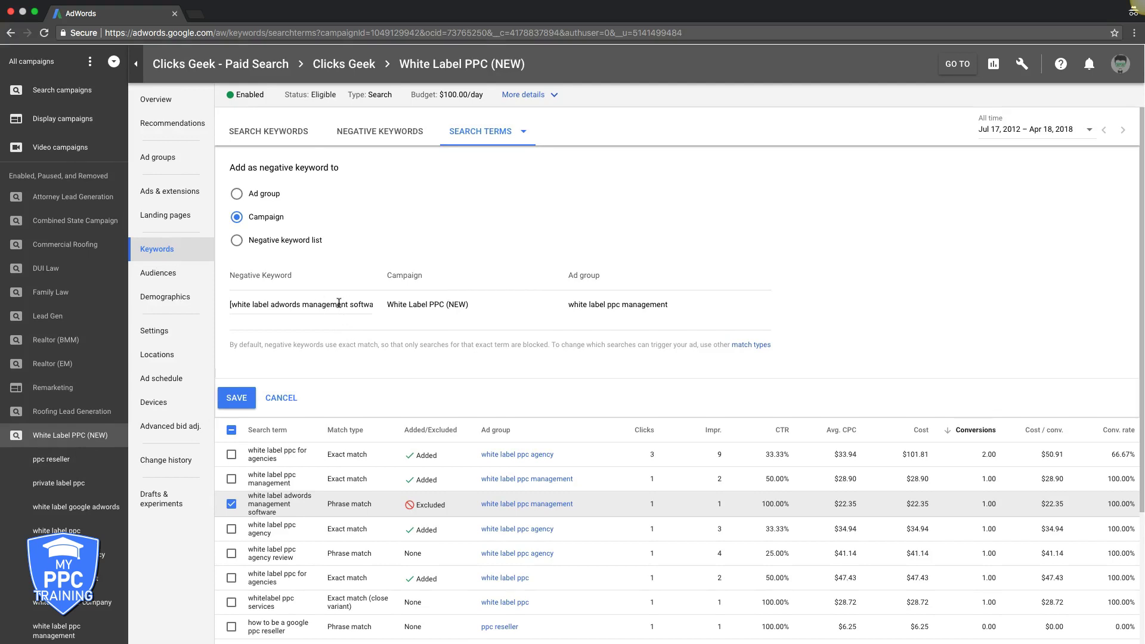
pyautogui.scroll(-1, 271, 296)
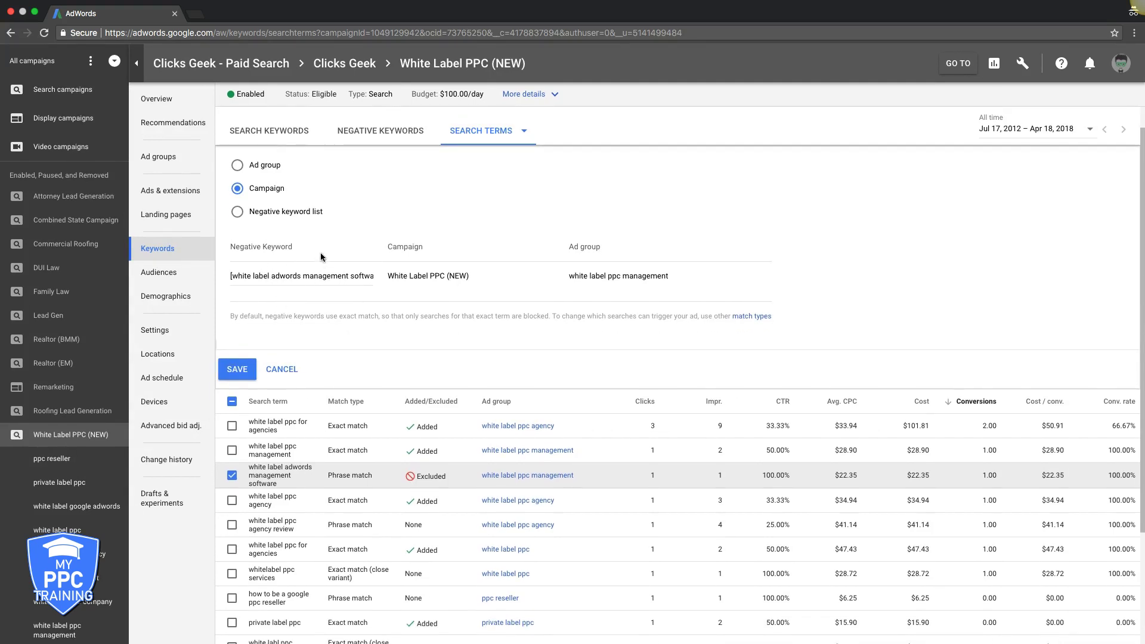
pyautogui.scroll(1, 312, 498)
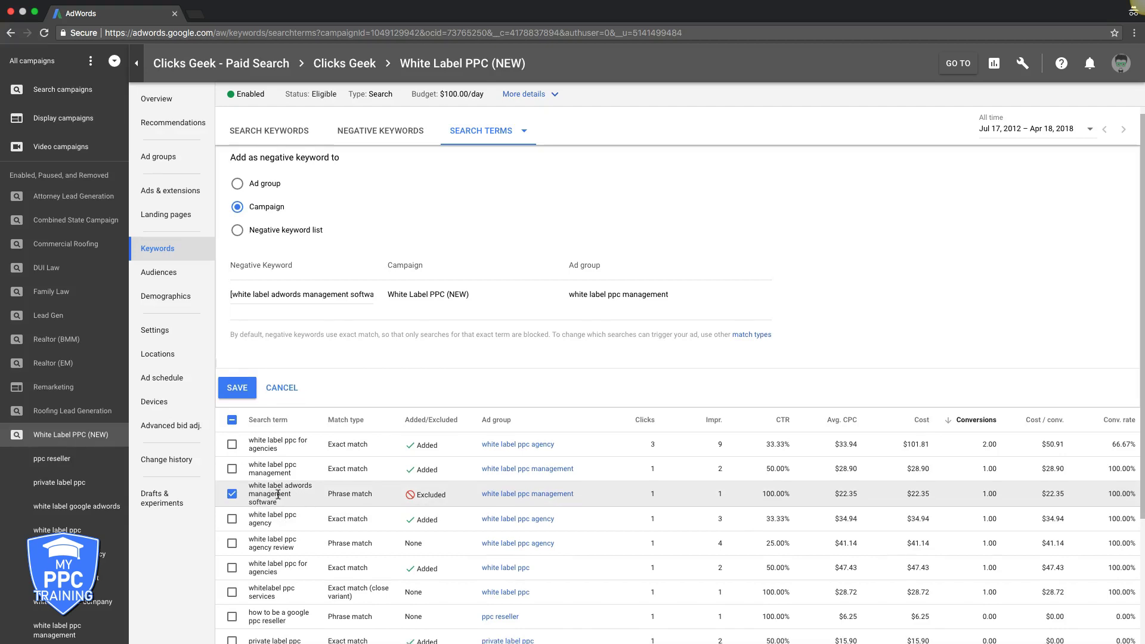
pyautogui.scroll(-1, 355, 342)
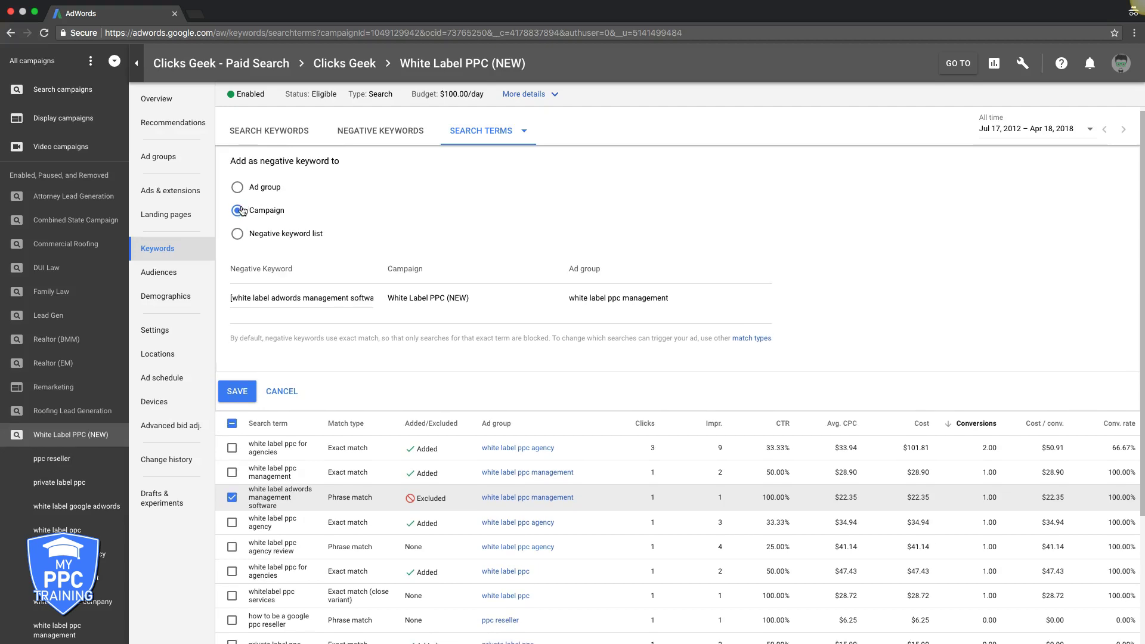
pyautogui.scroll(1, 259, 292)
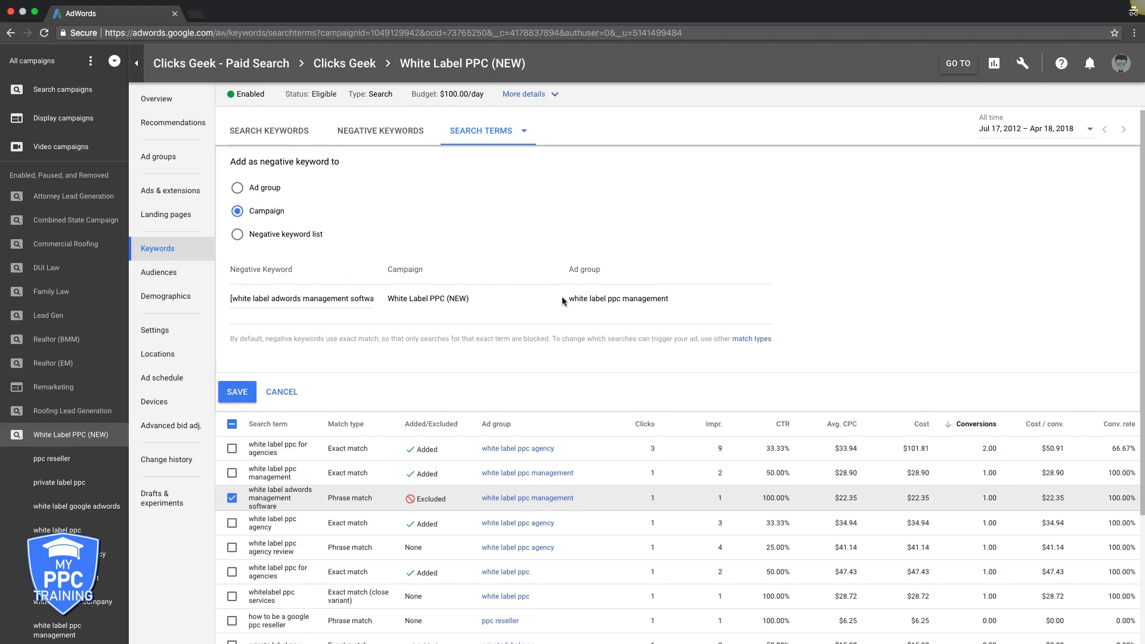
pyautogui.scroll(-1, 257, 391)
pyautogui.click(245, 387)
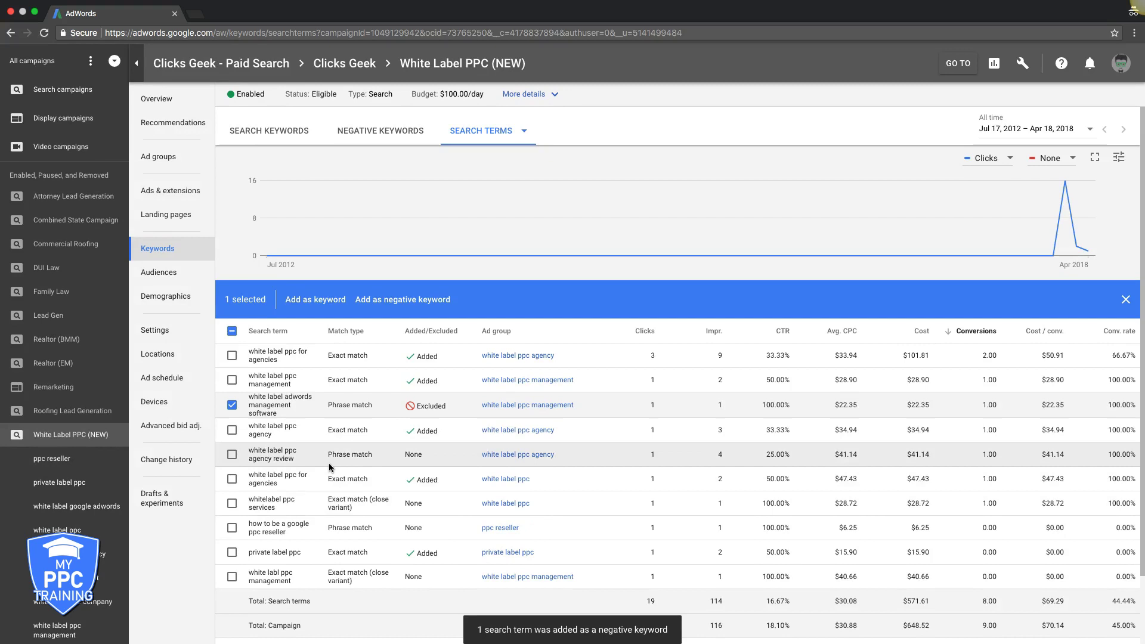
pyautogui.scroll(-1, 527, 406)
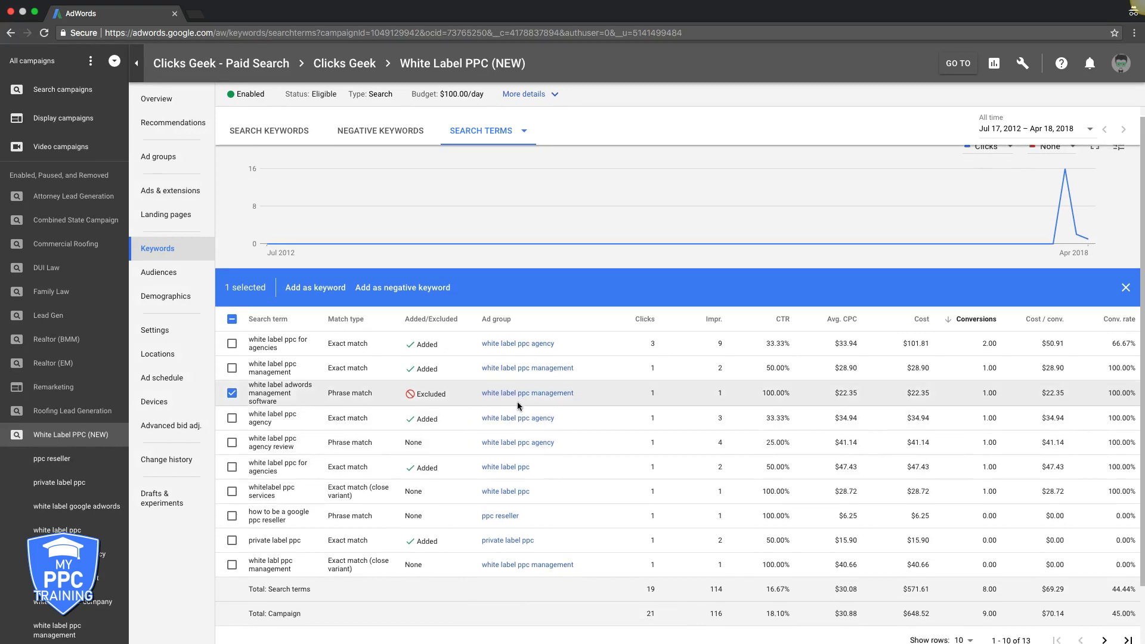
pyautogui.scroll(-1, 512, 412)
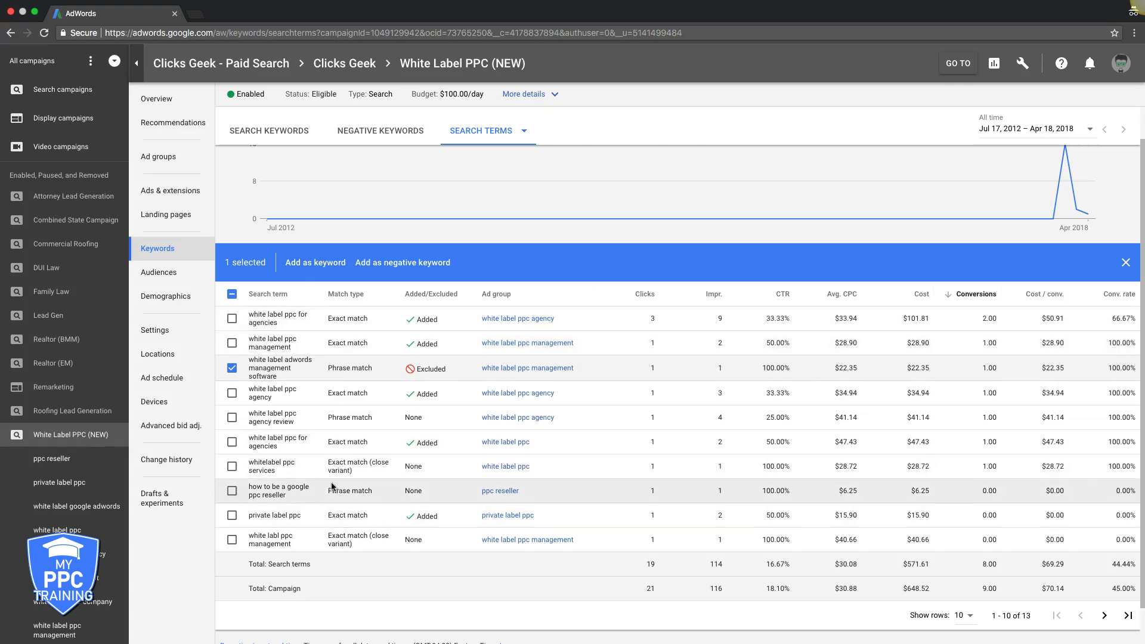
pyautogui.click(232, 294)
pyautogui.click(232, 294)
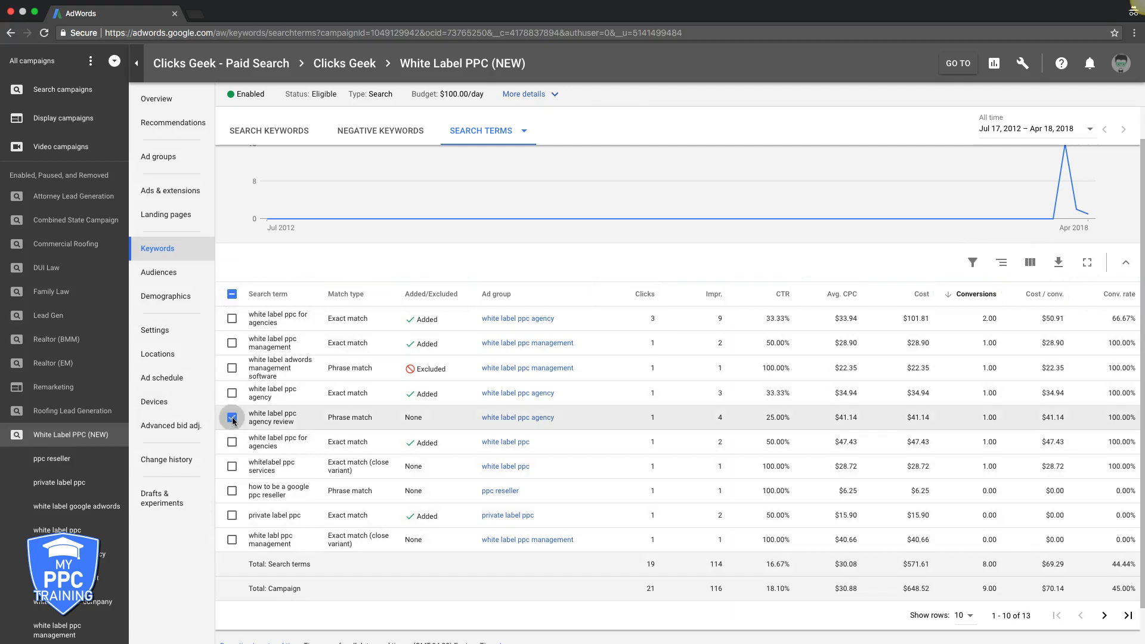
pyautogui.click(232, 442)
pyautogui.click(232, 466)
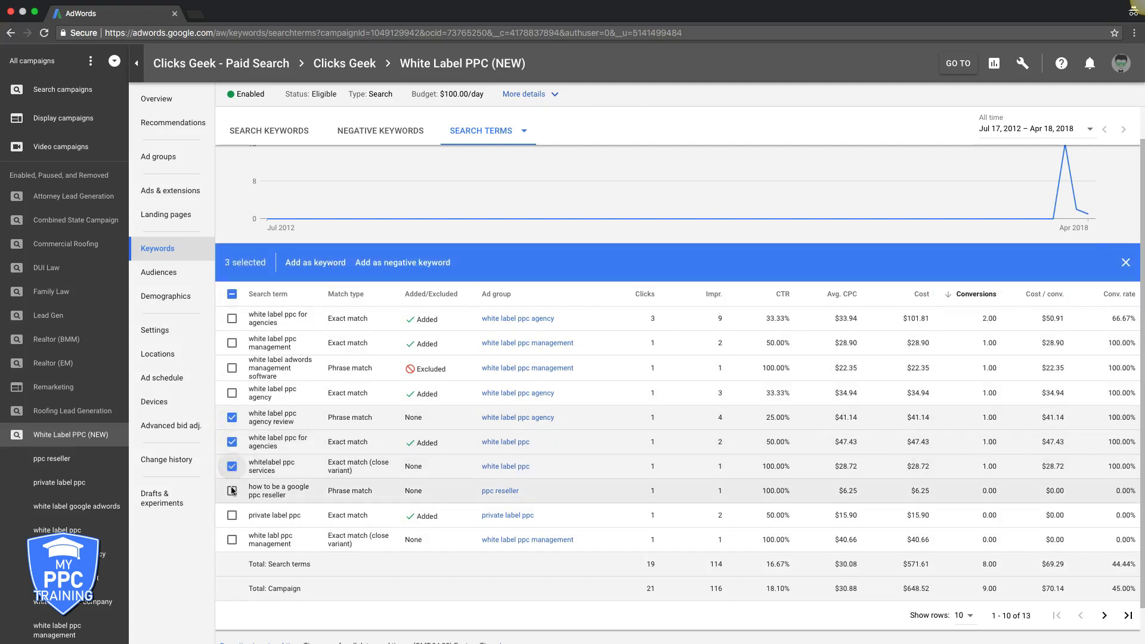
pyautogui.click(232, 491)
pyautogui.click(402, 262)
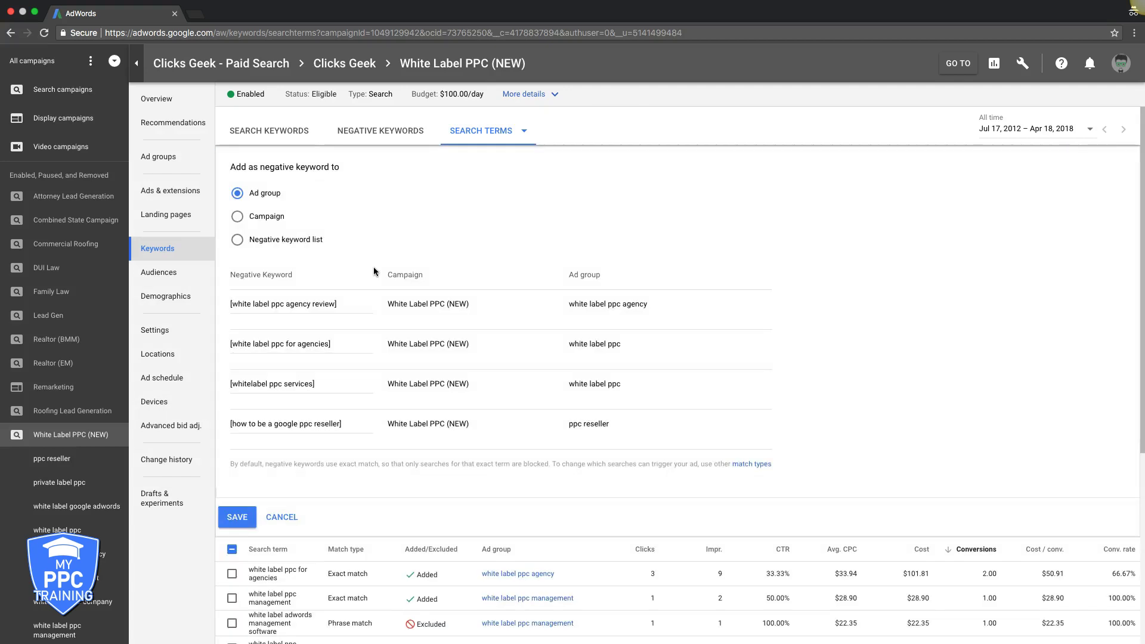
pyautogui.click(237, 217)
pyautogui.click(282, 517)
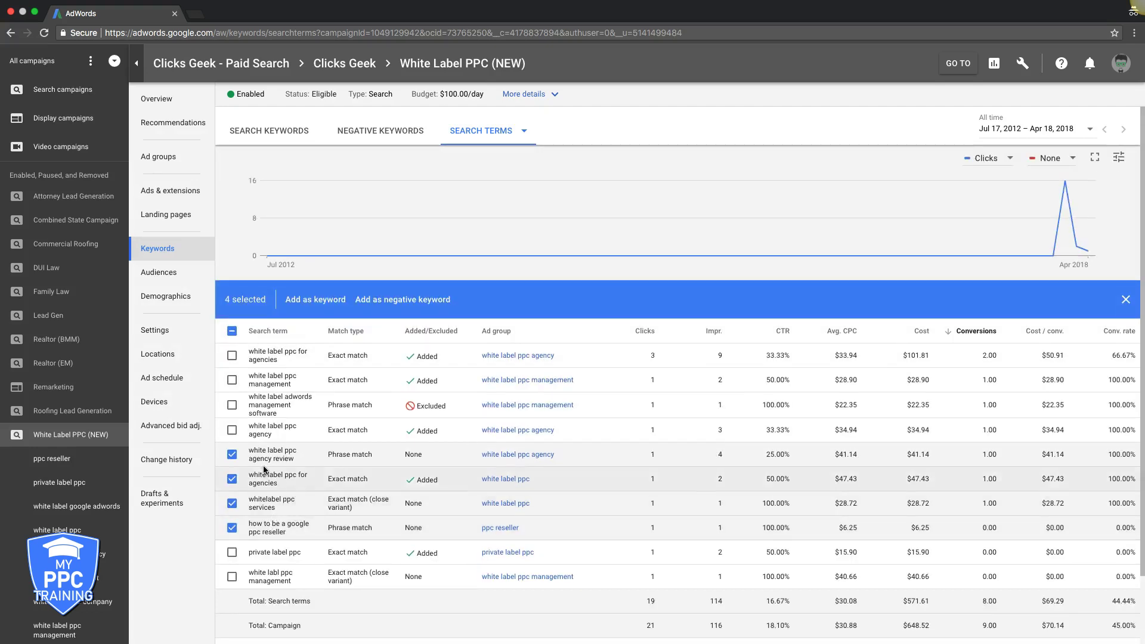
pyautogui.click(232, 331)
pyautogui.click(232, 331)
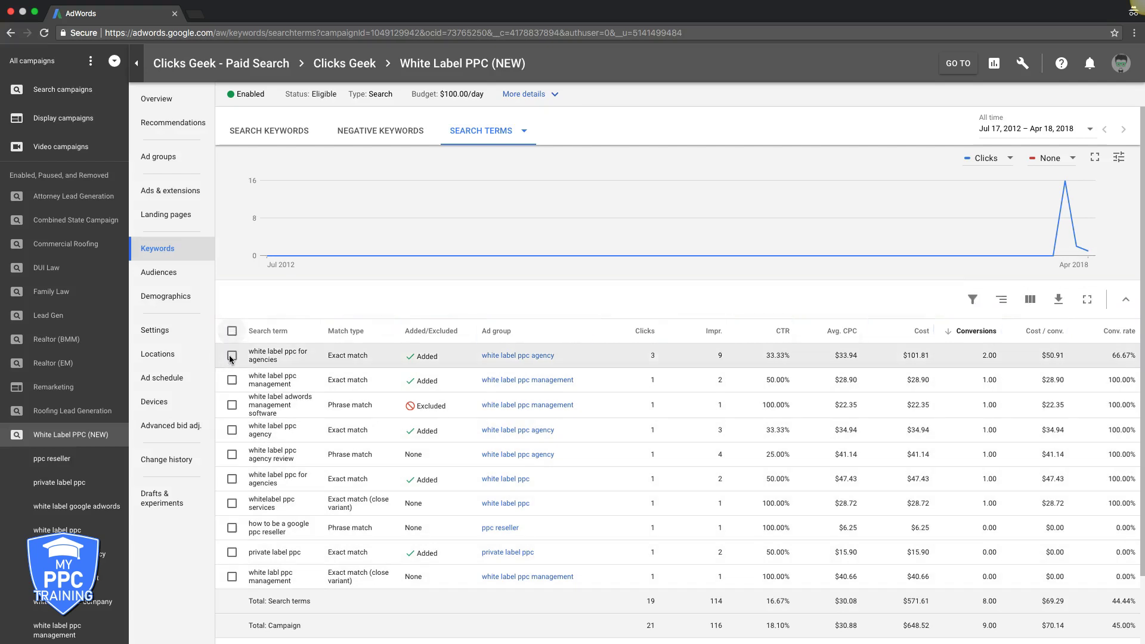
pyautogui.click(232, 356)
pyautogui.click(232, 380)
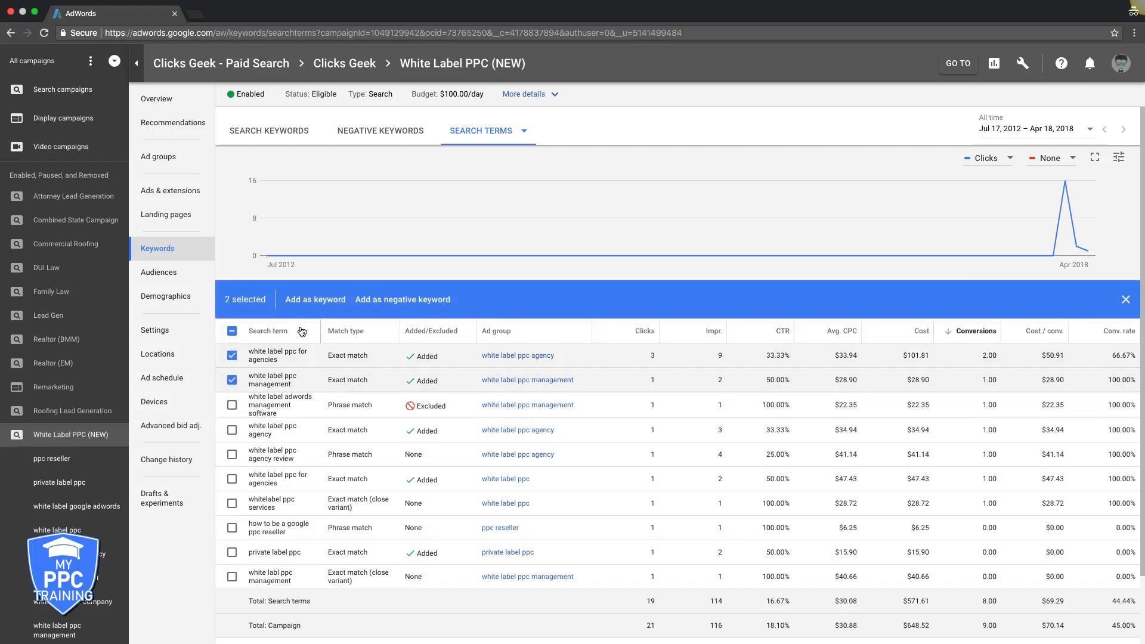
pyautogui.click(307, 300)
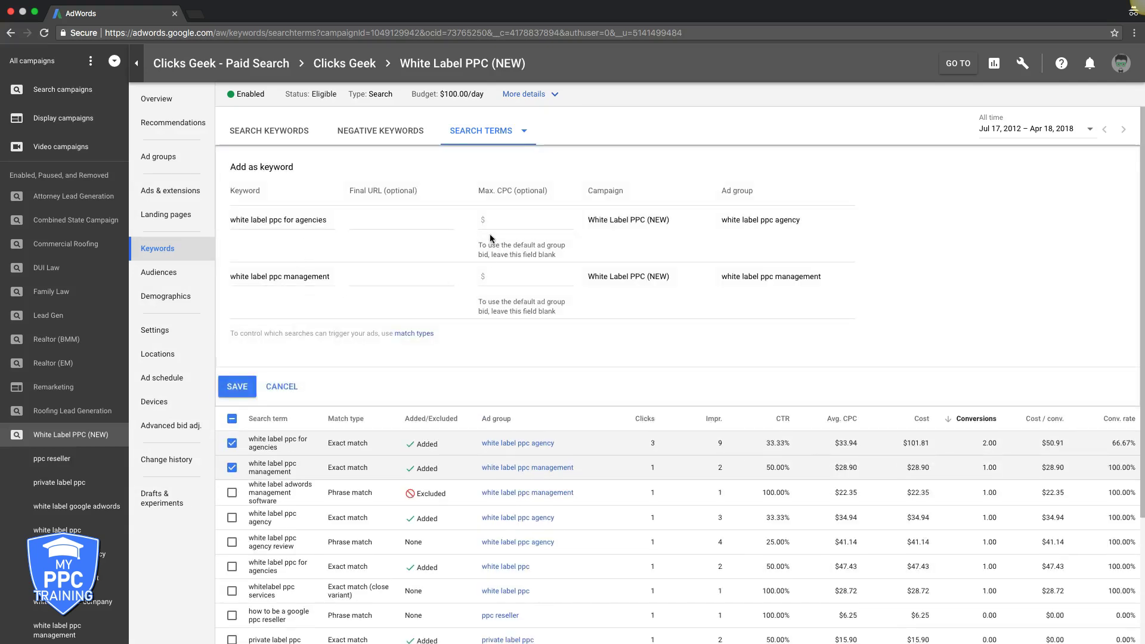
pyautogui.click(229, 220)
pyautogui.click(231, 276)
pyautogui.click(280, 387)
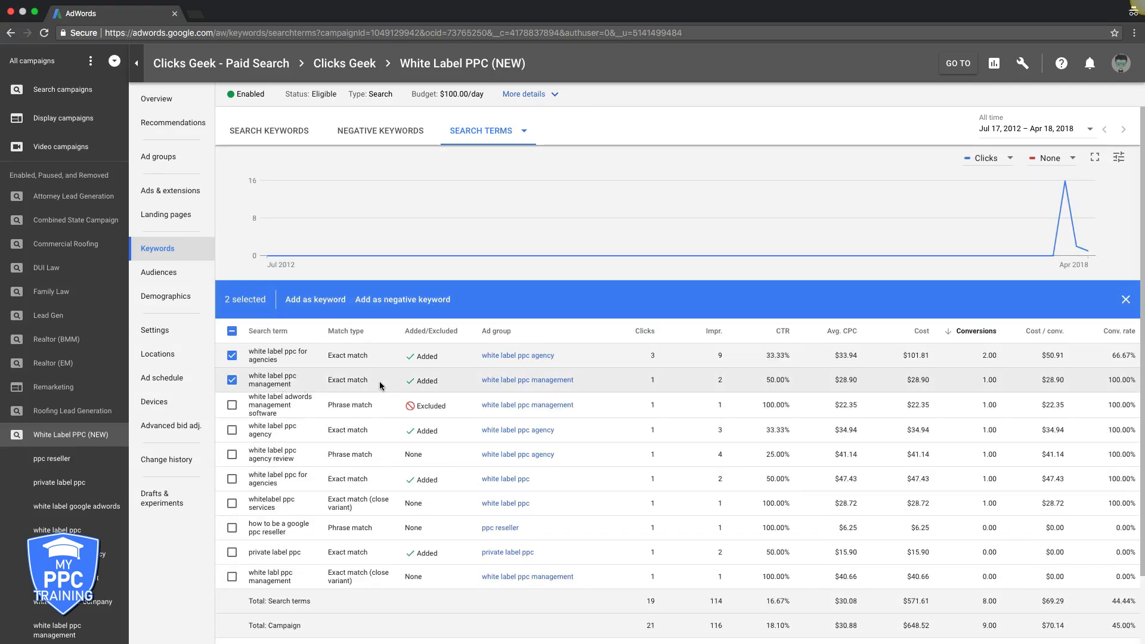